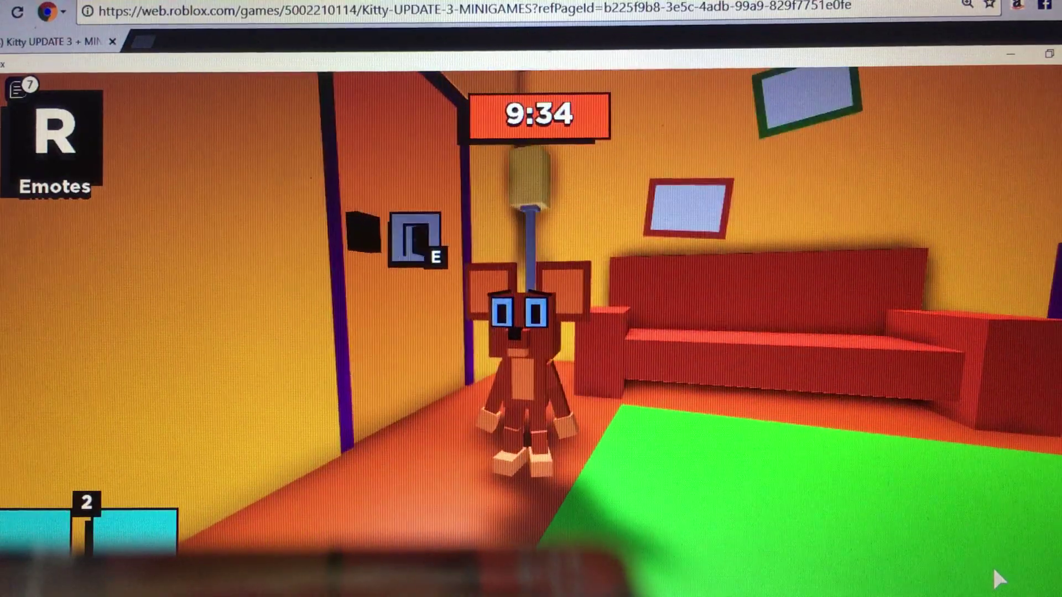
- Walk the mouse through the doorway and across the blue-floored room into the next room
{"action": "key", "text": "w"}
{"action": "key", "text": "w"}
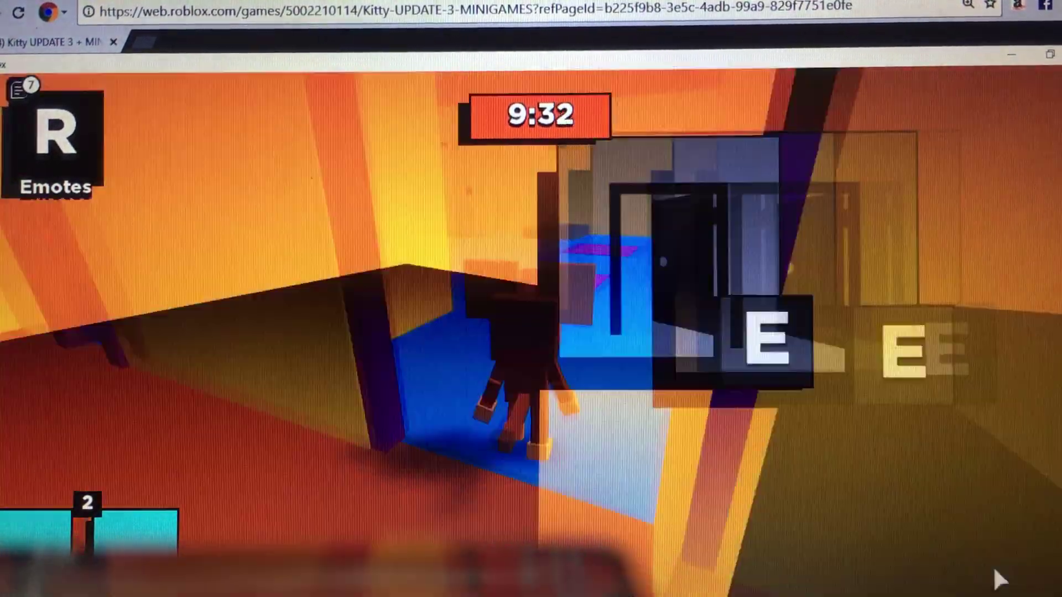
{"action": "key", "text": "w"}
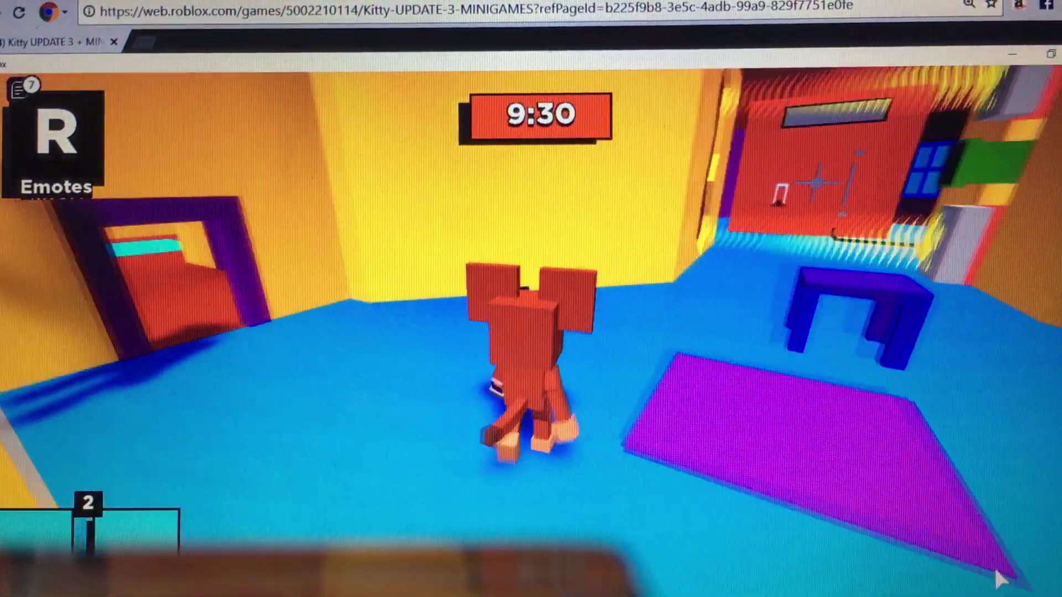
{"action": "key", "text": "w"}
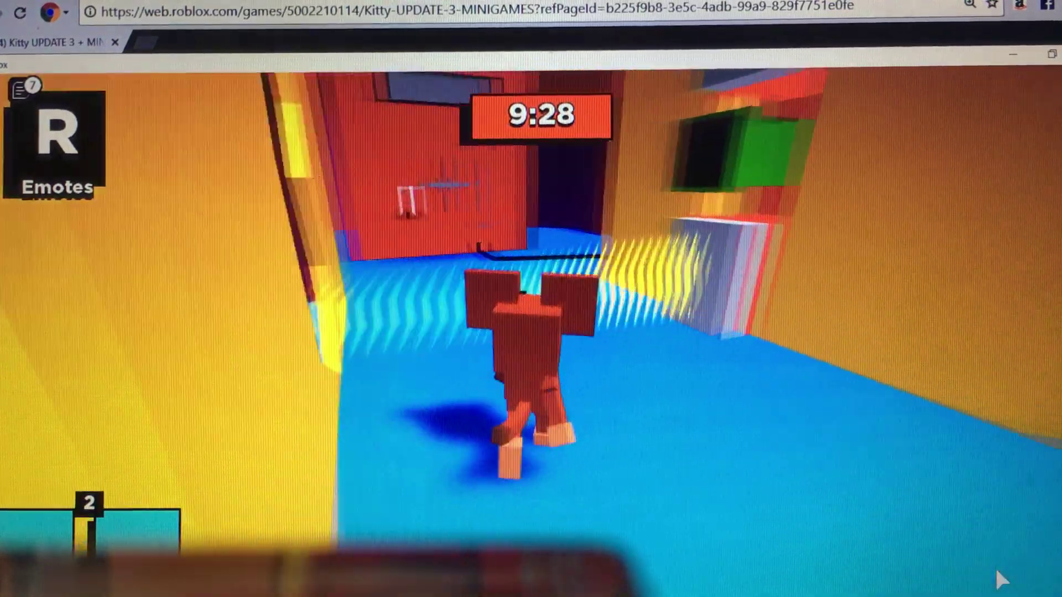
{"action": "key", "text": "w"}
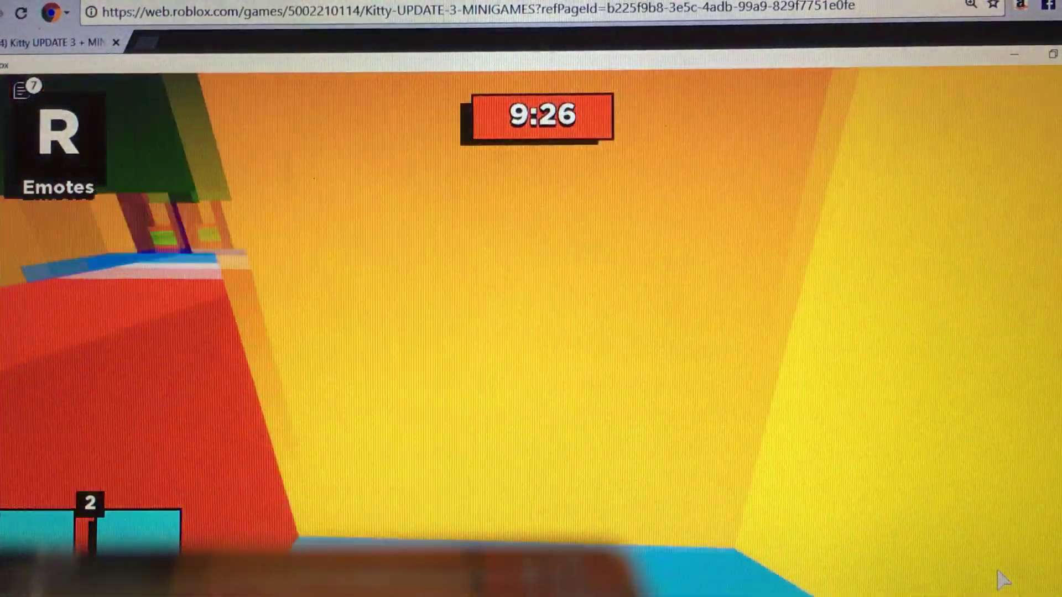
{"action": "key", "text": "w"}
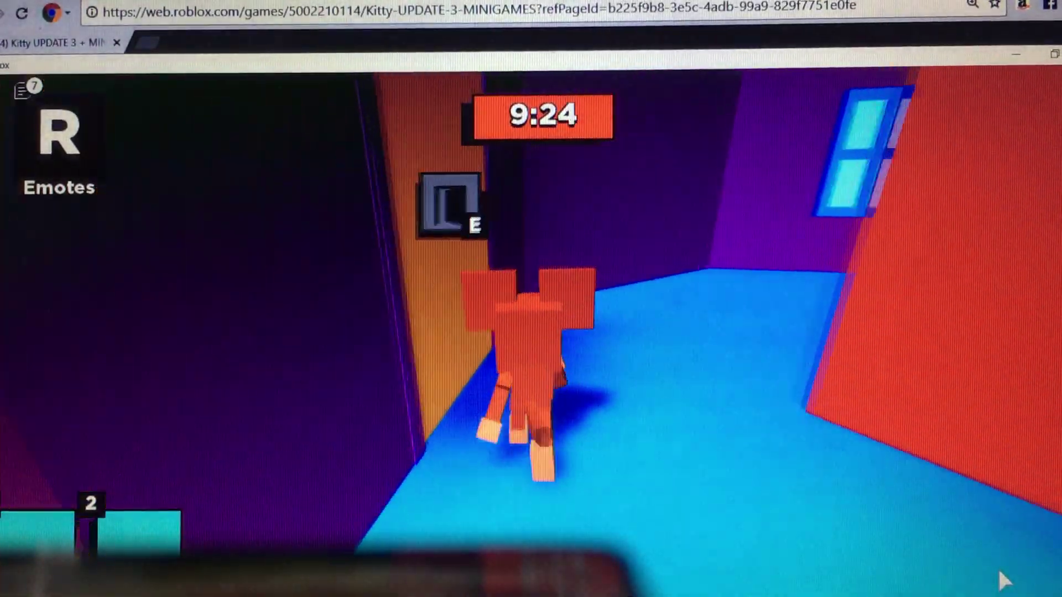
{"action": "key", "text": "w"}
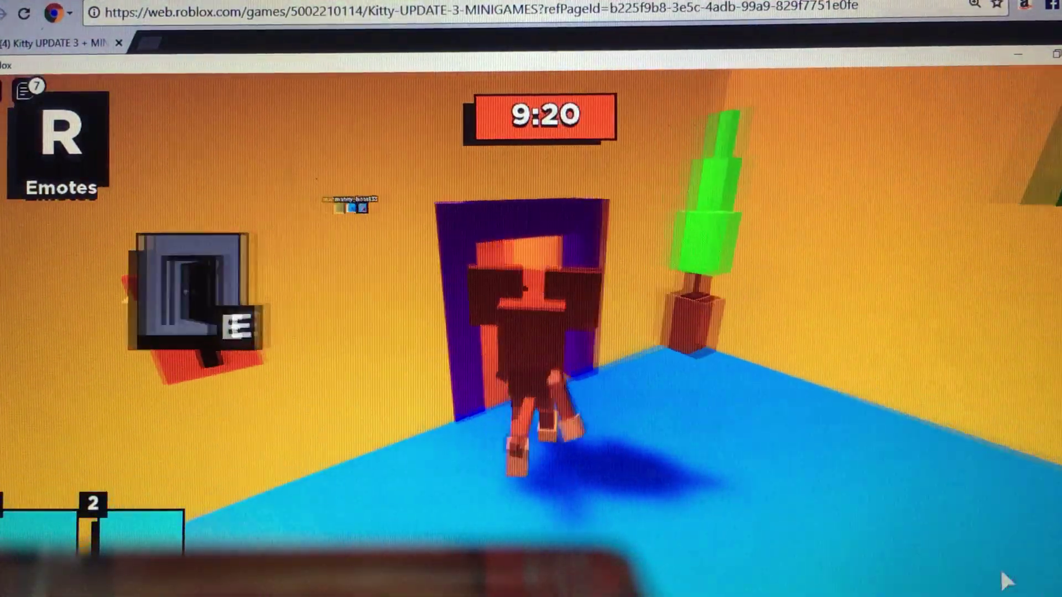
- Go through the purple doorway and the green-walled room into the orange room
{"action": "key", "text": "w"}
{"action": "key", "text": "w"}
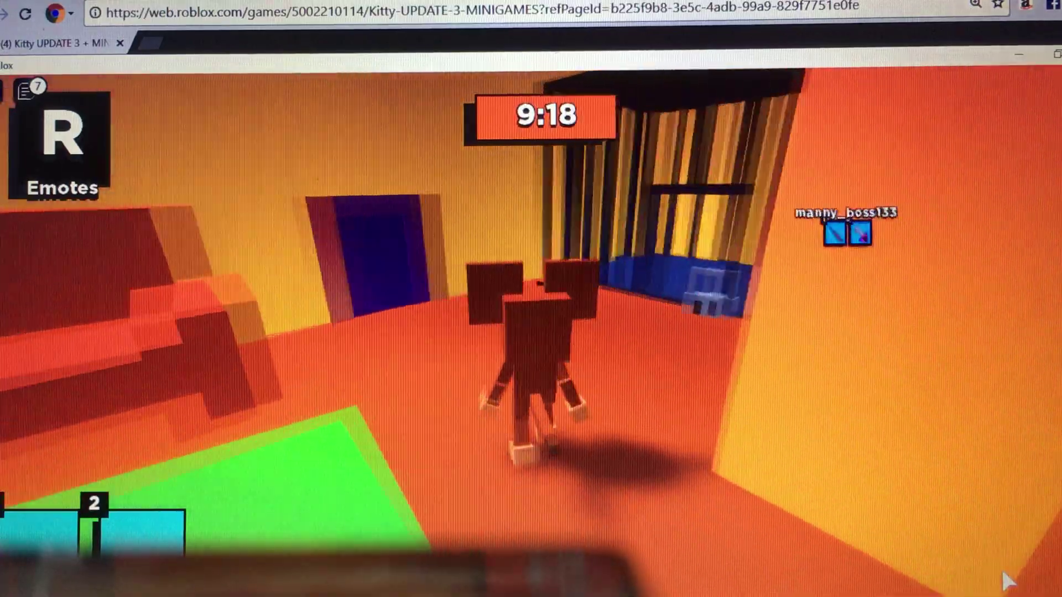
{"action": "key", "text": "s"}
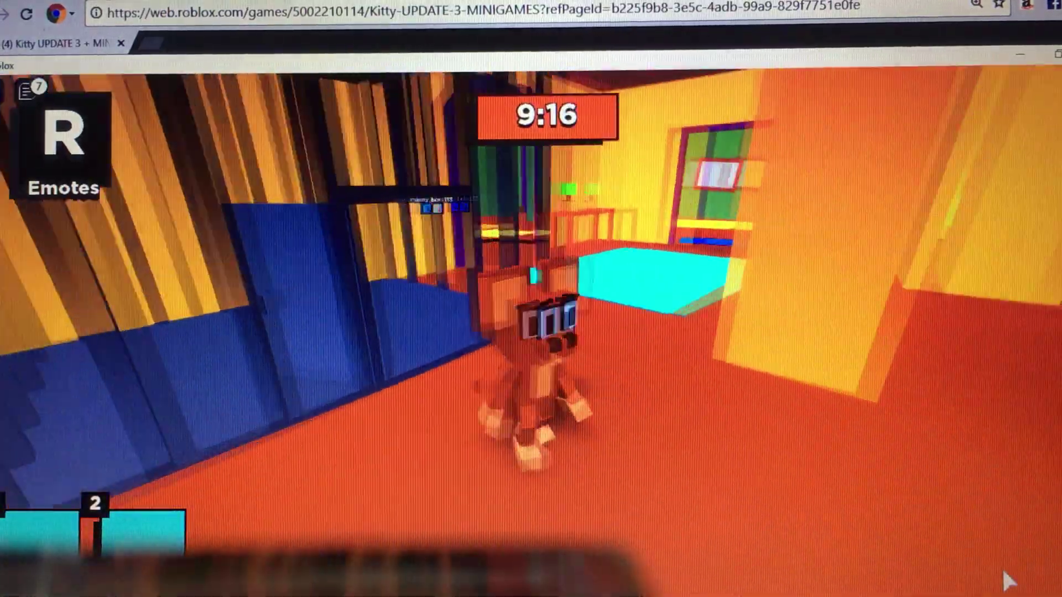
{"action": "key", "text": "w"}
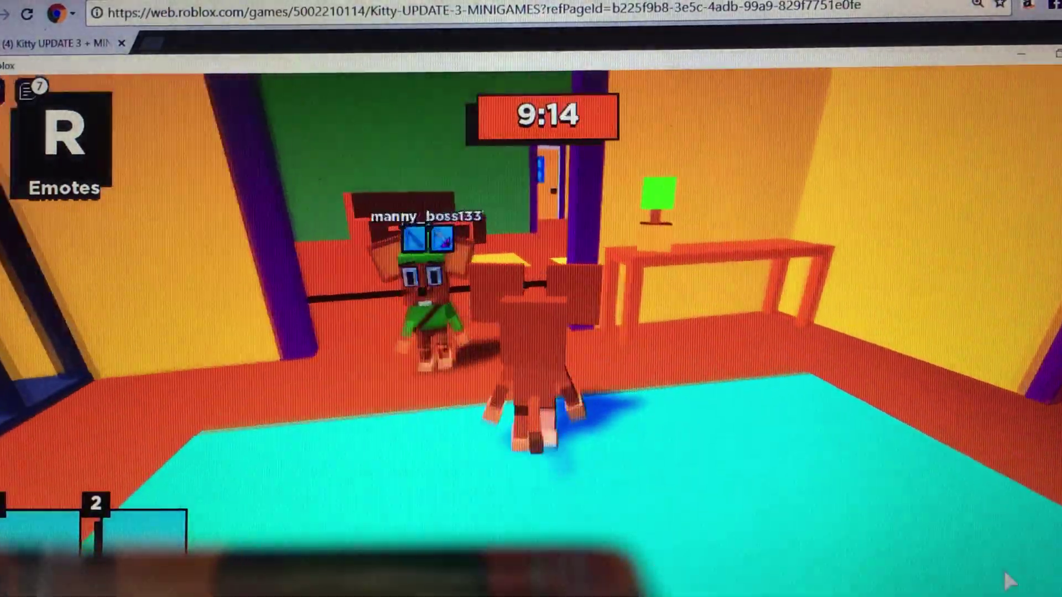
{"action": "key", "text": "w"}
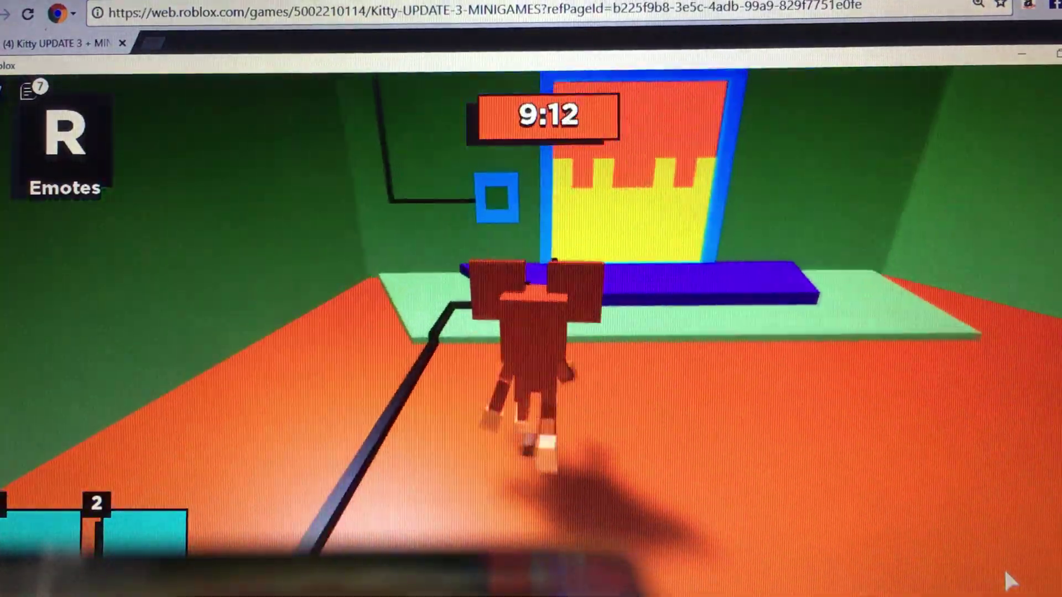
{"action": "key", "text": "w"}
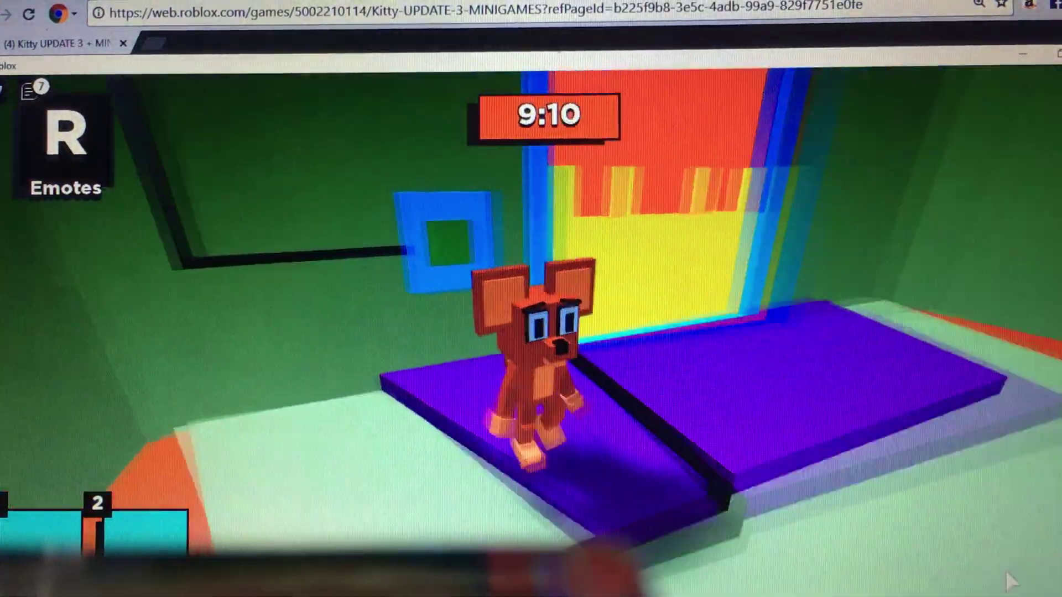
{"action": "key", "text": "w"}
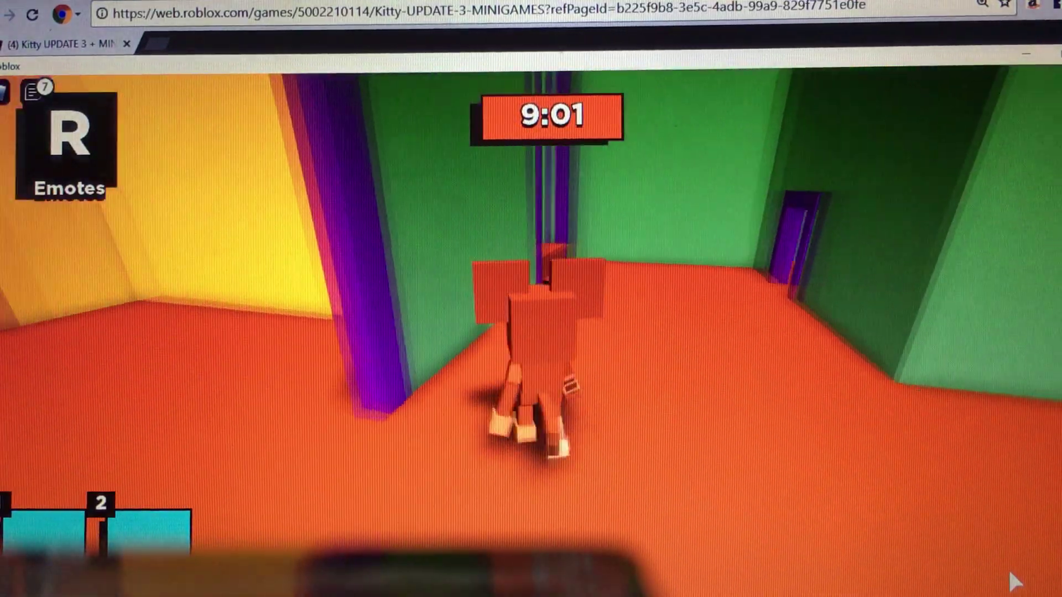
- Climb the staircase, follow the upstairs hallway, and climb the next stairs into the orange room
{"action": "key", "text": "w"}
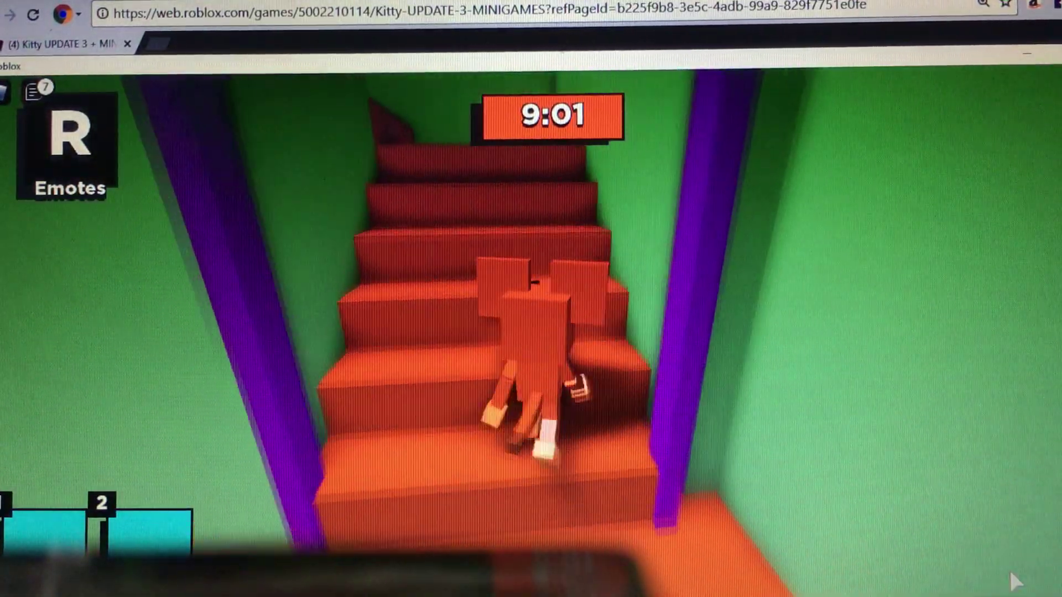
{"action": "key", "text": "s"}
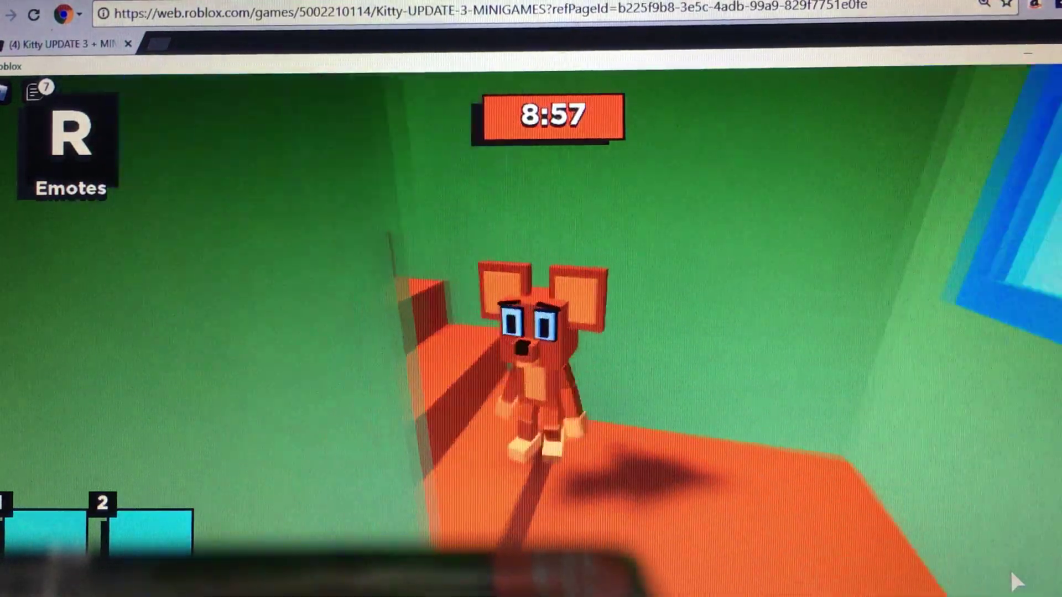
{"action": "key", "text": "s"}
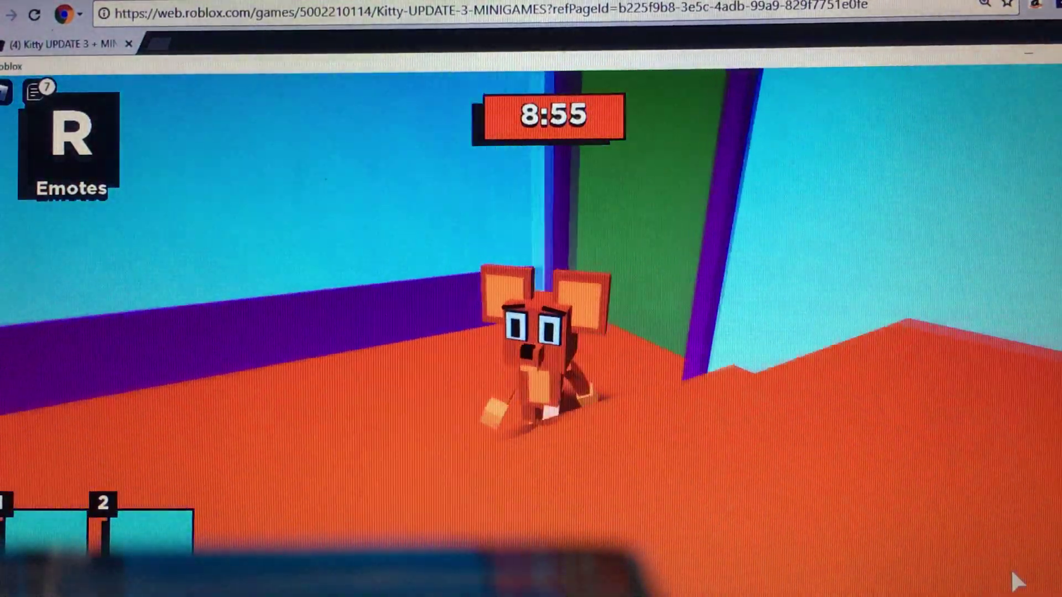
{"action": "key", "text": "w"}
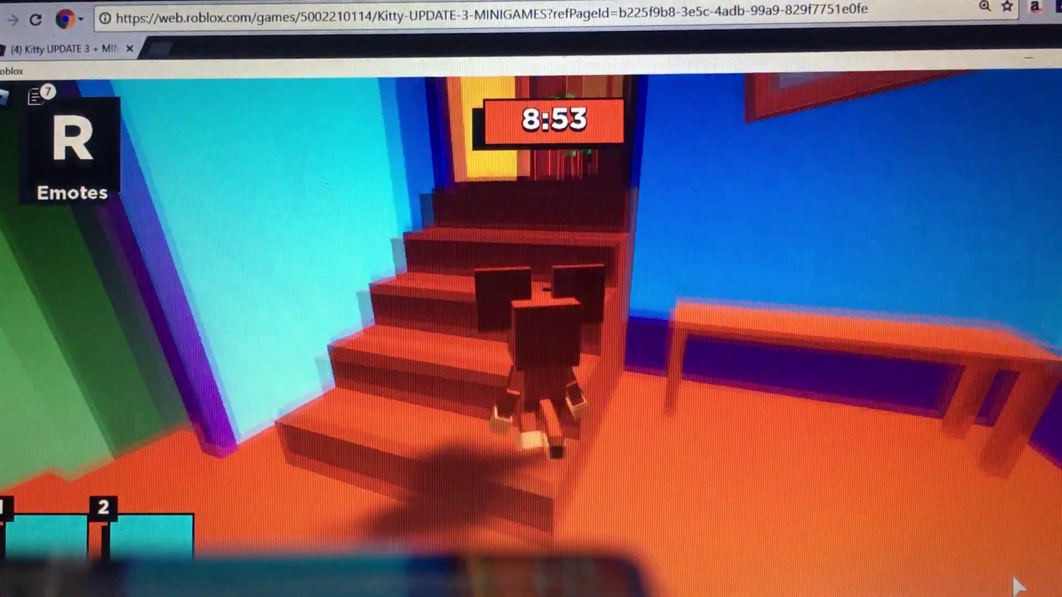
{"action": "key", "text": "w"}
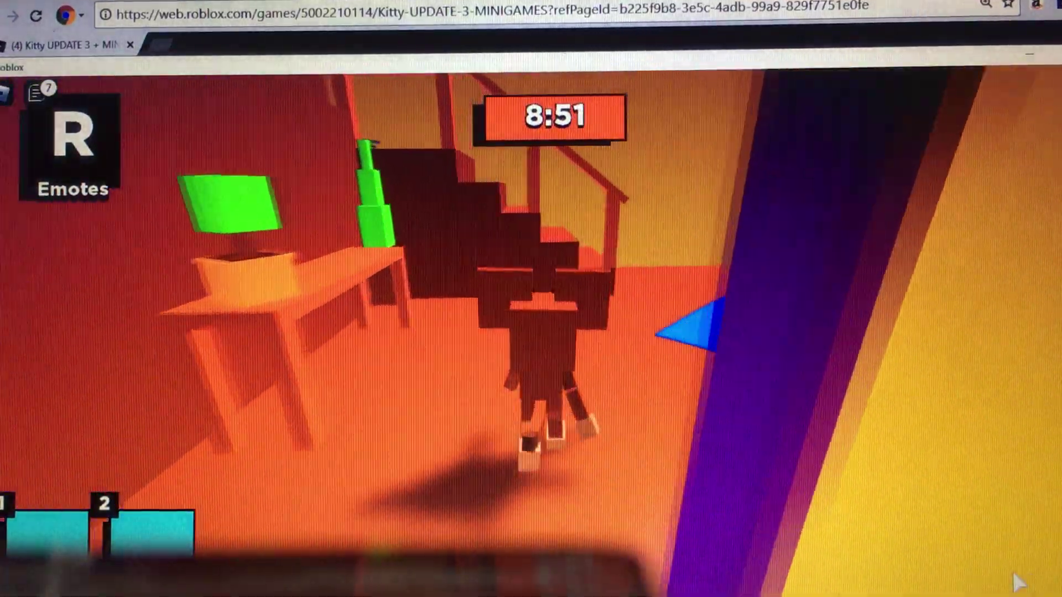
{"action": "key", "text": "s"}
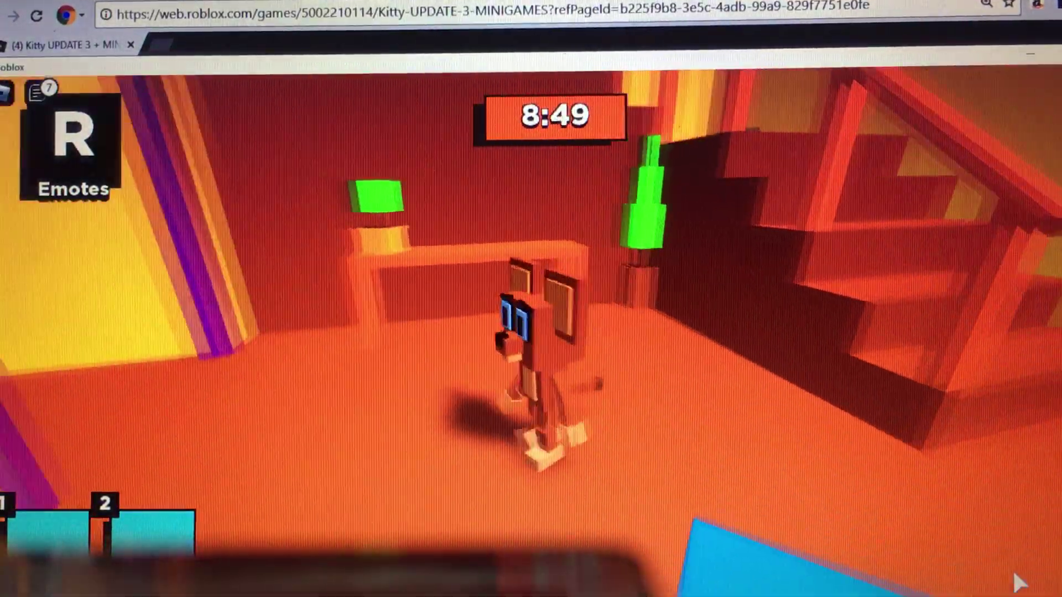
- Cross the dining area with a jump and head for the stairs
{"action": "key", "text": "w"}
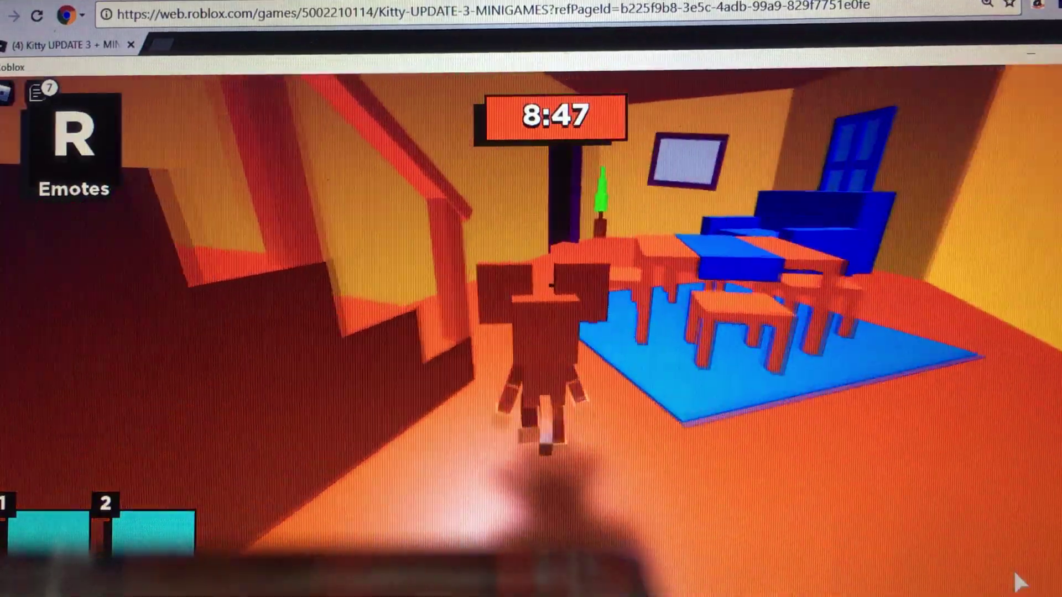
{"action": "key", "text": "w"}
{"action": "key", "text": "space"}
{"action": "key", "text": "w"}
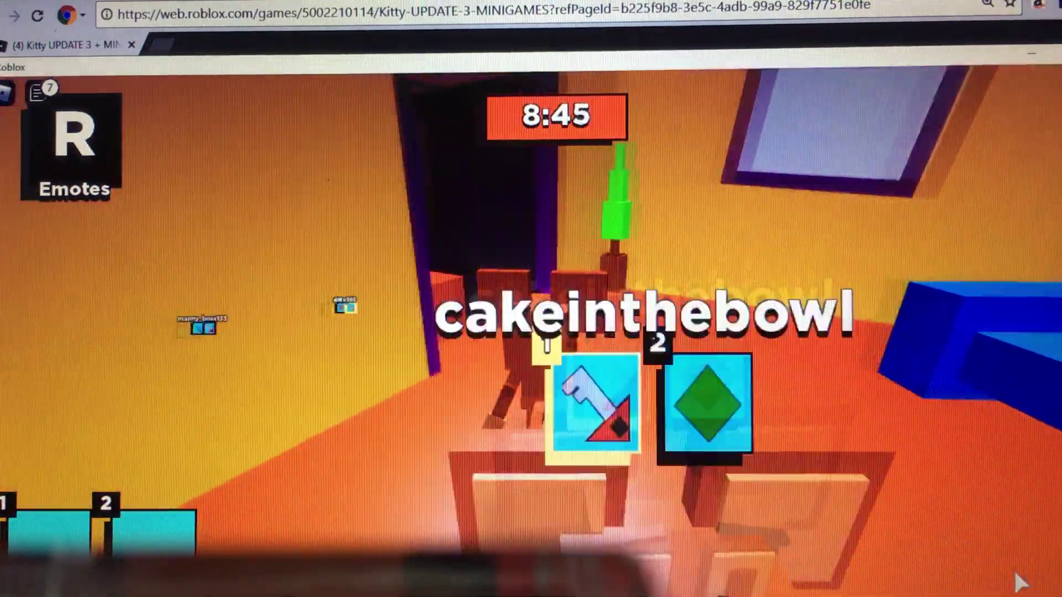
{"action": "key", "text": "w"}
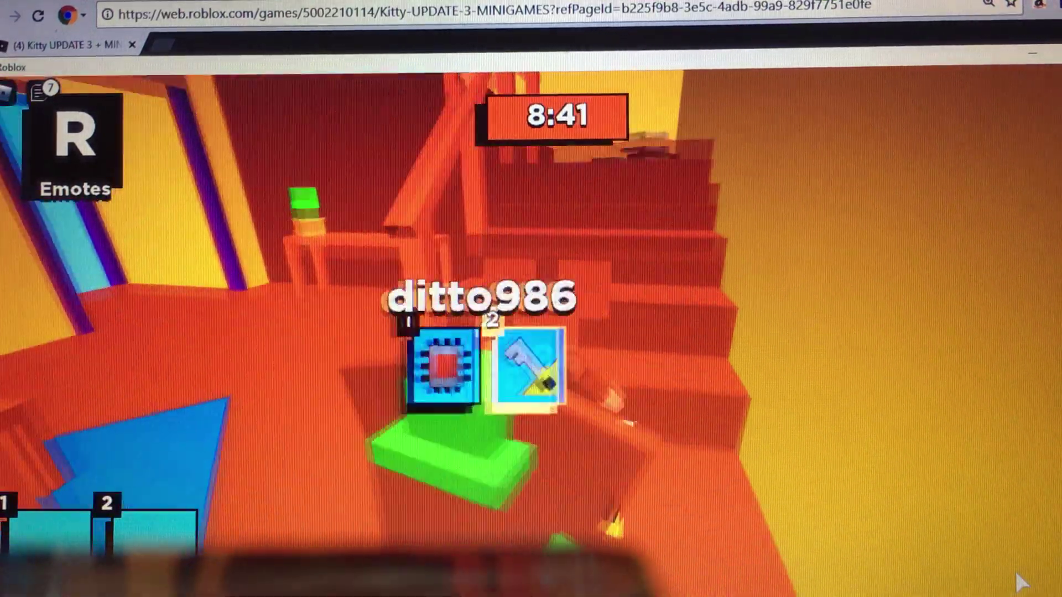
- Climb the stairs past the other players and the cage into the dark room
{"action": "key", "text": "w"}
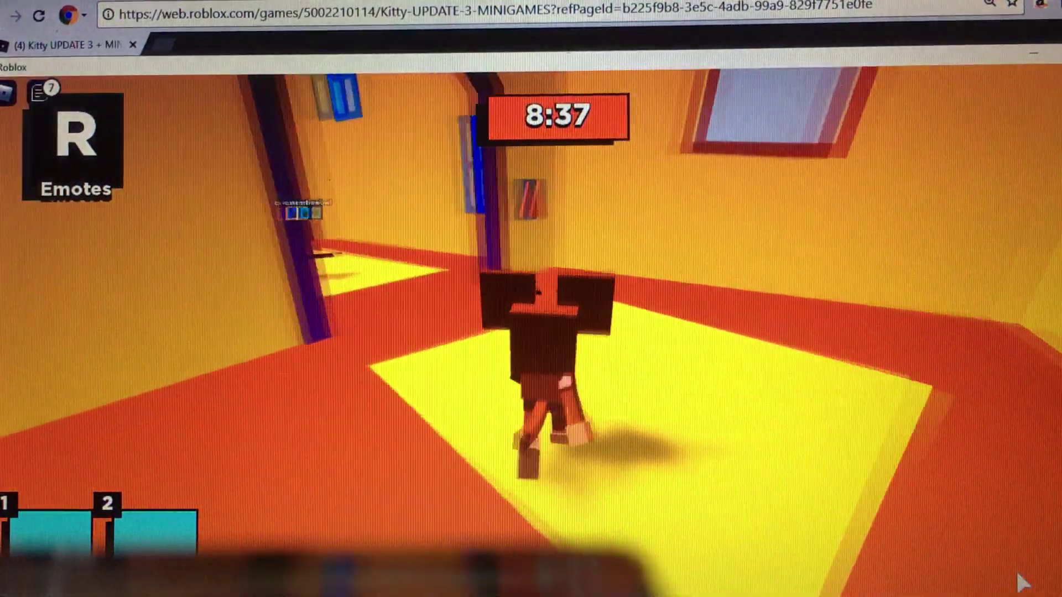
{"action": "key", "text": "w"}
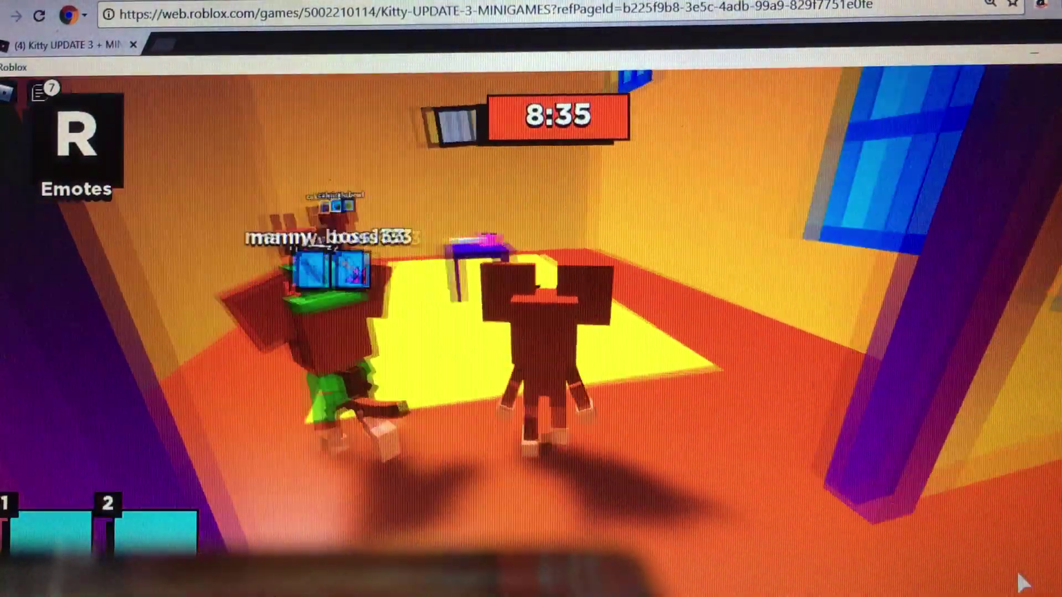
{"action": "key", "text": "w"}
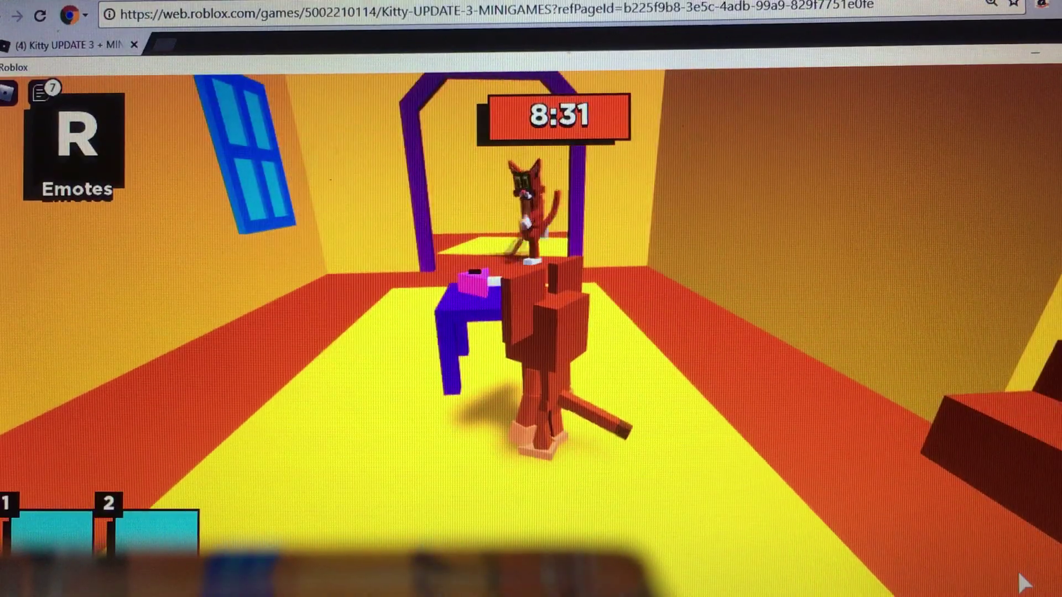
{"action": "key", "text": "w"}
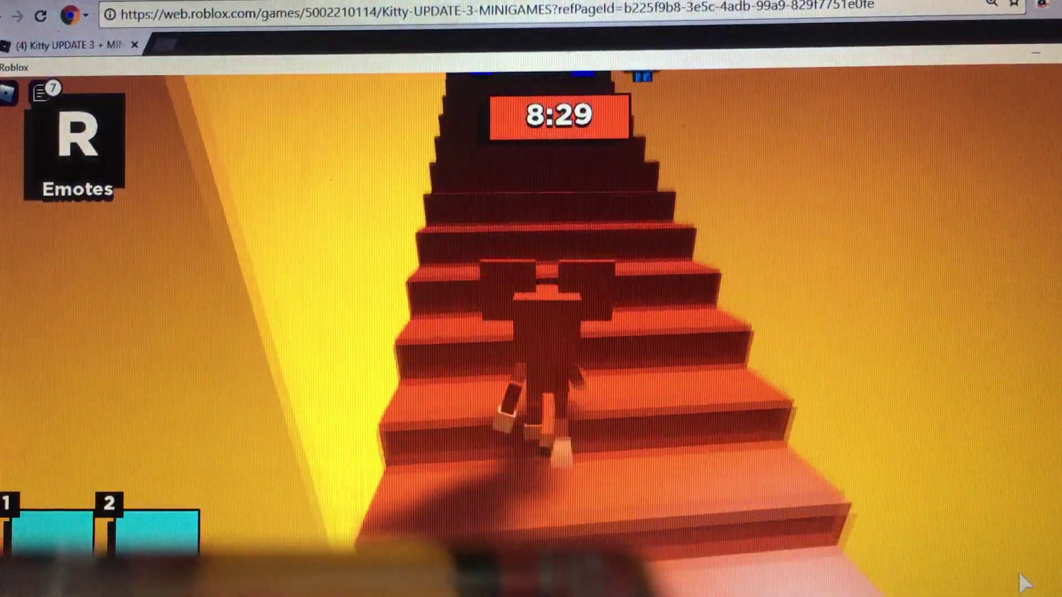
{"action": "key", "text": "w"}
{"action": "key", "text": "w"}
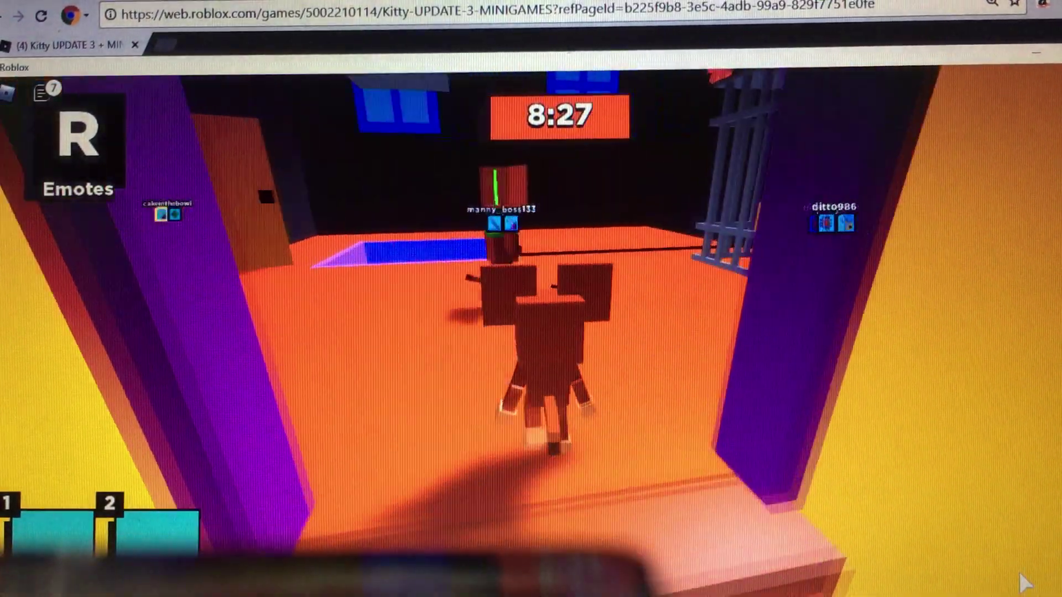
{"action": "key", "text": "w"}
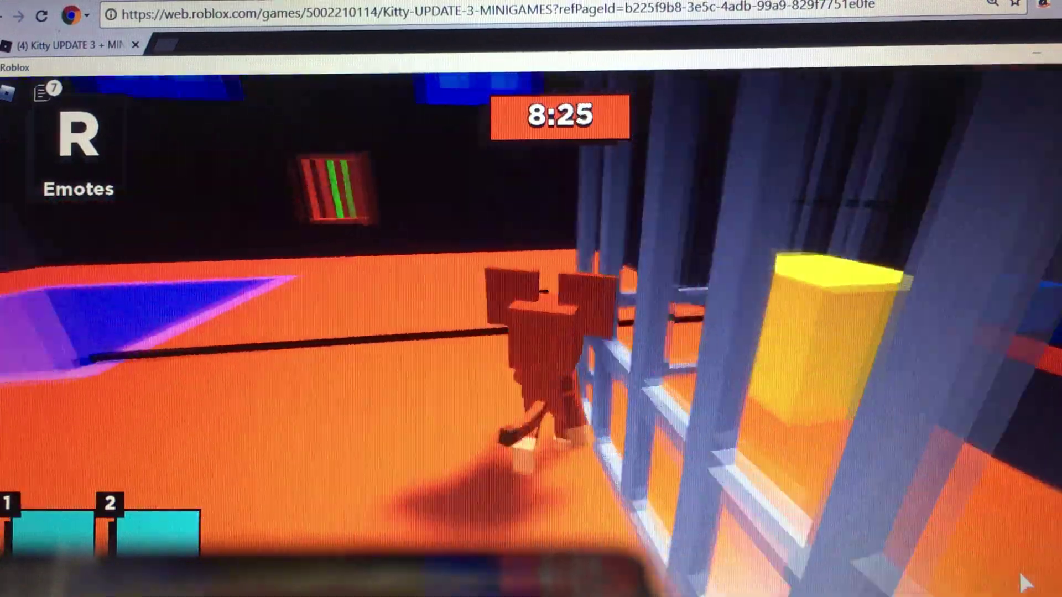
{"action": "key", "text": "w"}
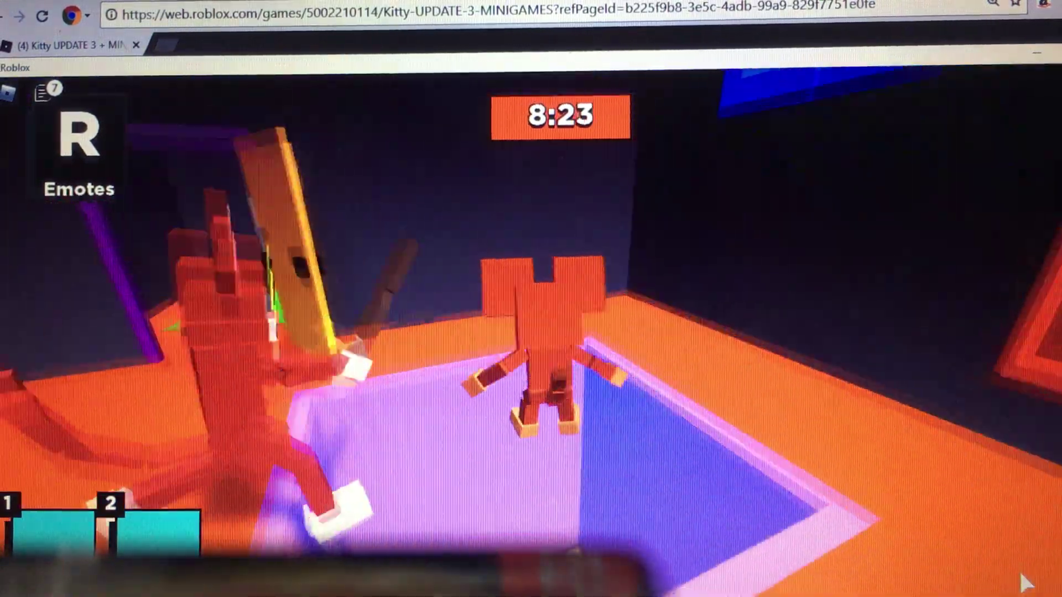
- Turn around inside the cell and walk out through the opened door, camera following behind
{"action": "key", "text": "w"}
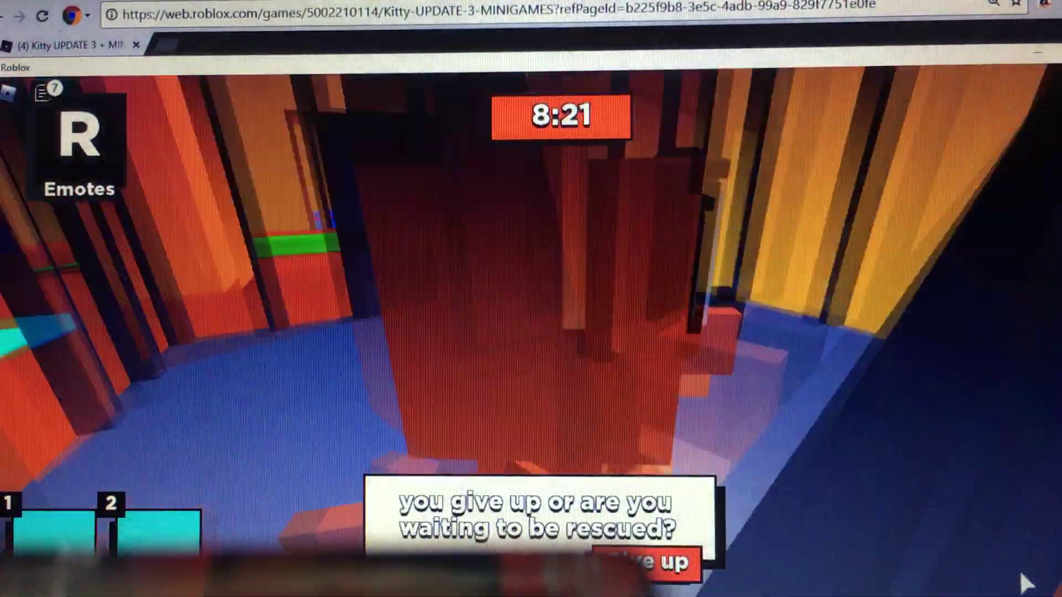
{"action": "key", "text": "w"}
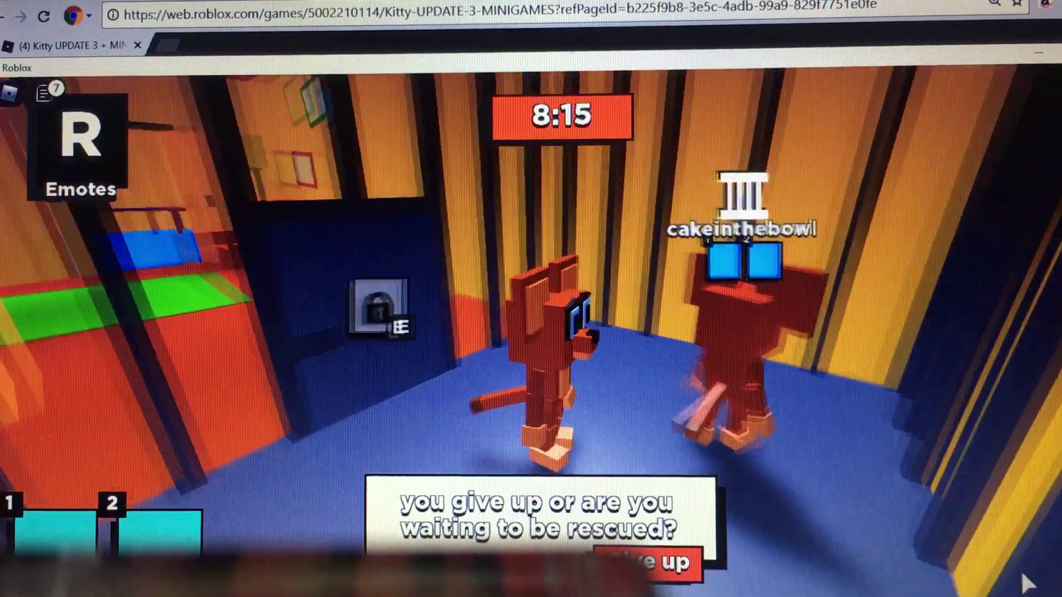
{"action": "key", "text": "s"}
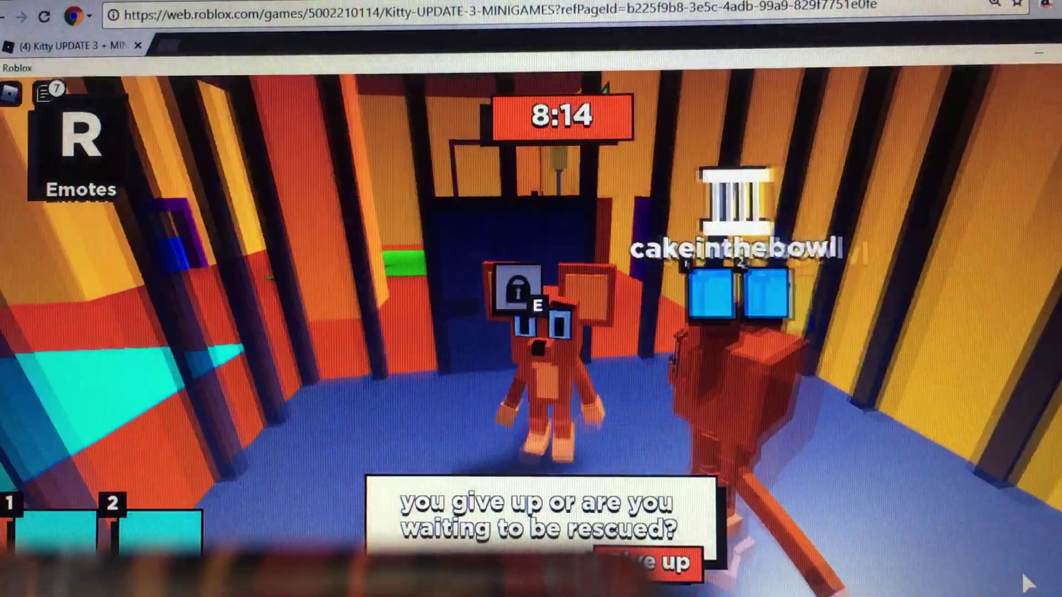
{"action": "left_click_drag", "start_coordinate": [748, 332], "coordinate": [498, 333]}
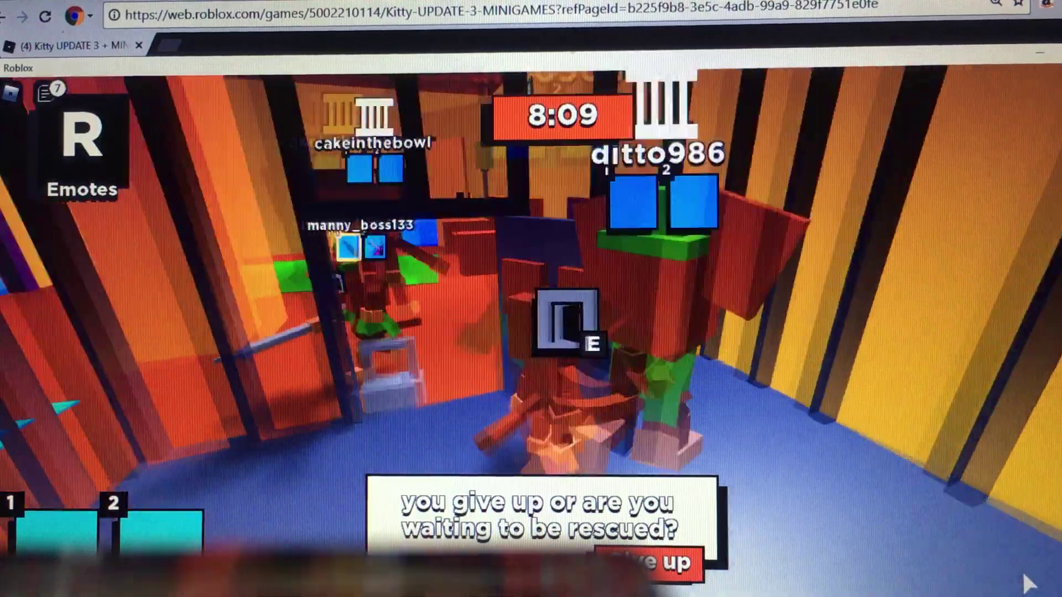
{"action": "key", "text": "w"}
{"action": "left_click_drag", "start_coordinate": [747, 332], "coordinate": [498, 332]}
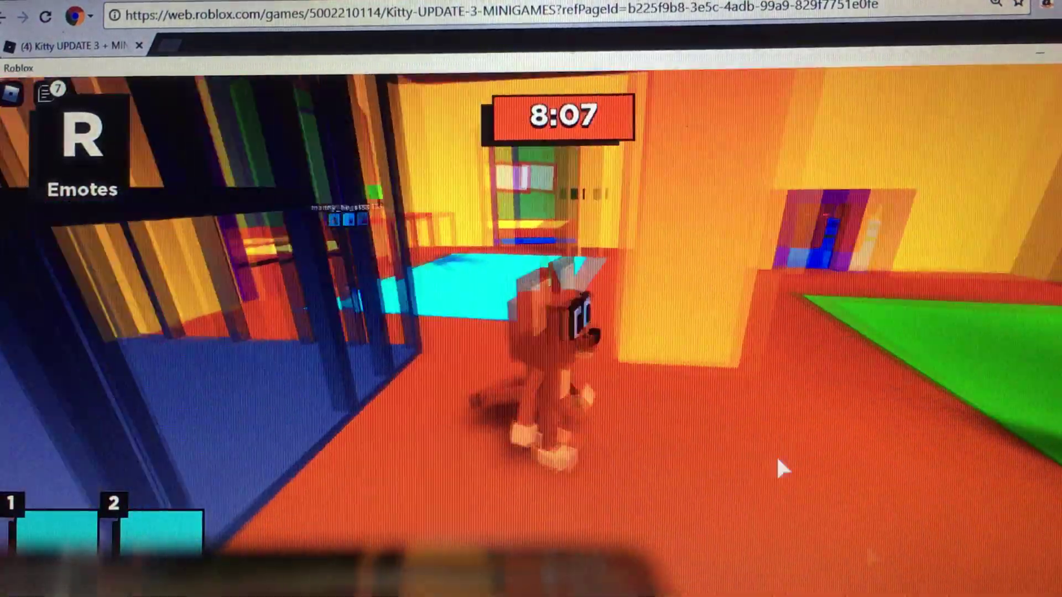
- Walk through the cyan-carpet and green rooms, then up the stairs to the upper room
{"action": "key", "text": "w"}
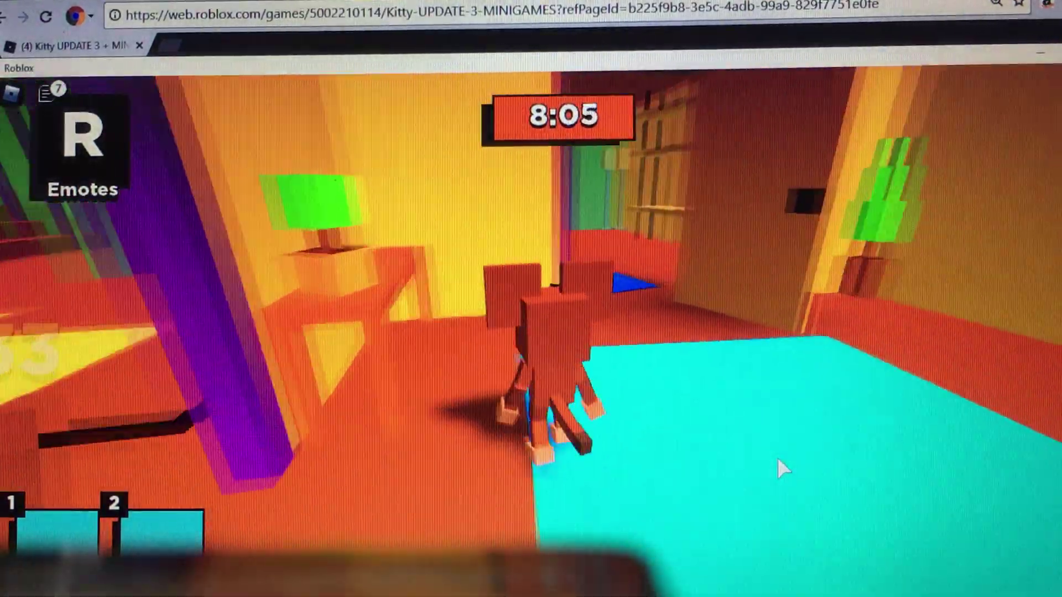
{"action": "key", "text": "w"}
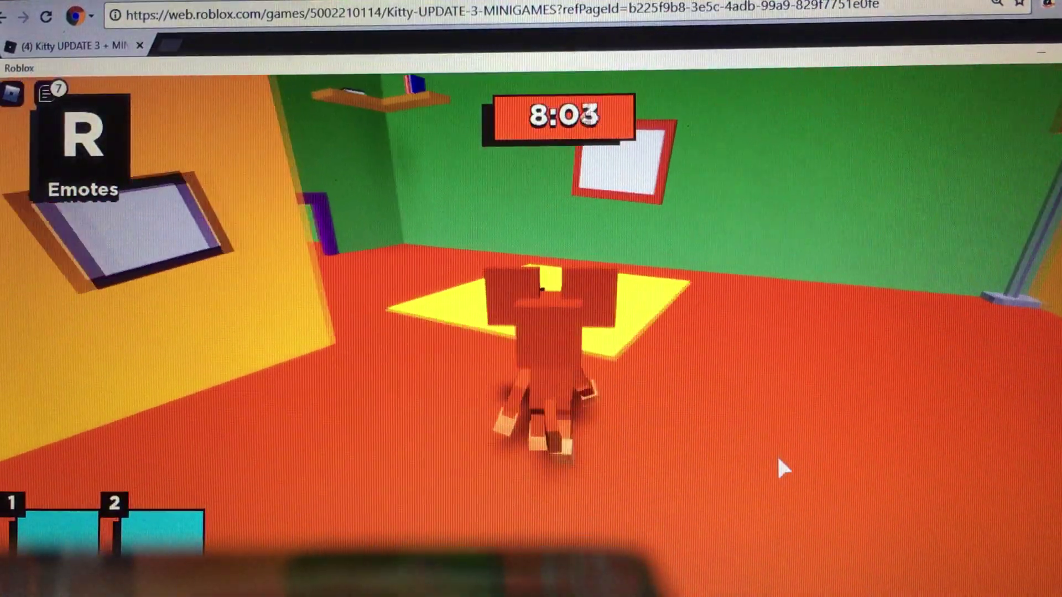
{"action": "key", "text": "w"}
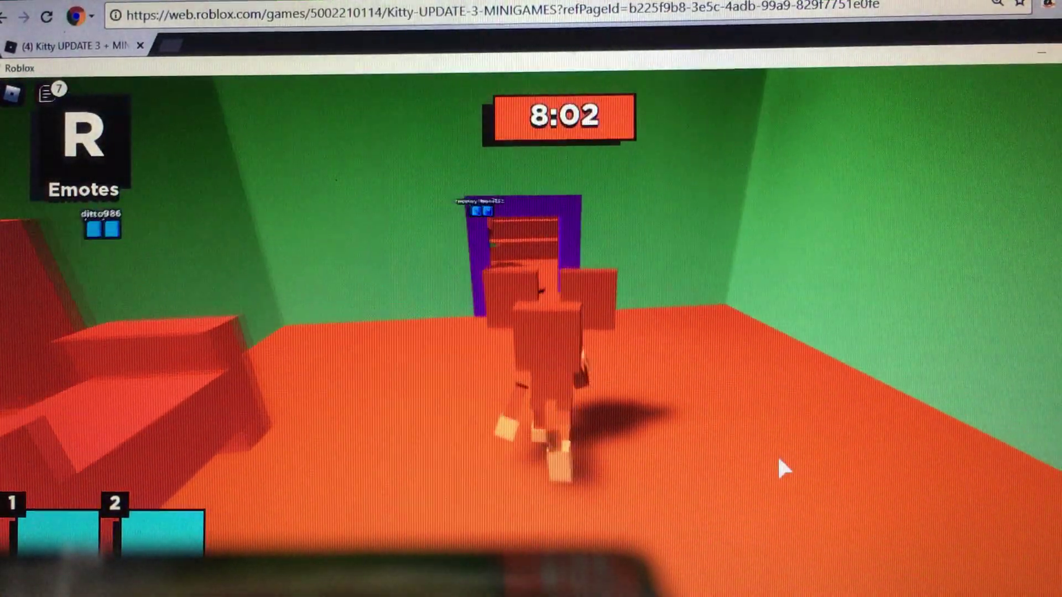
{"action": "key", "text": "w"}
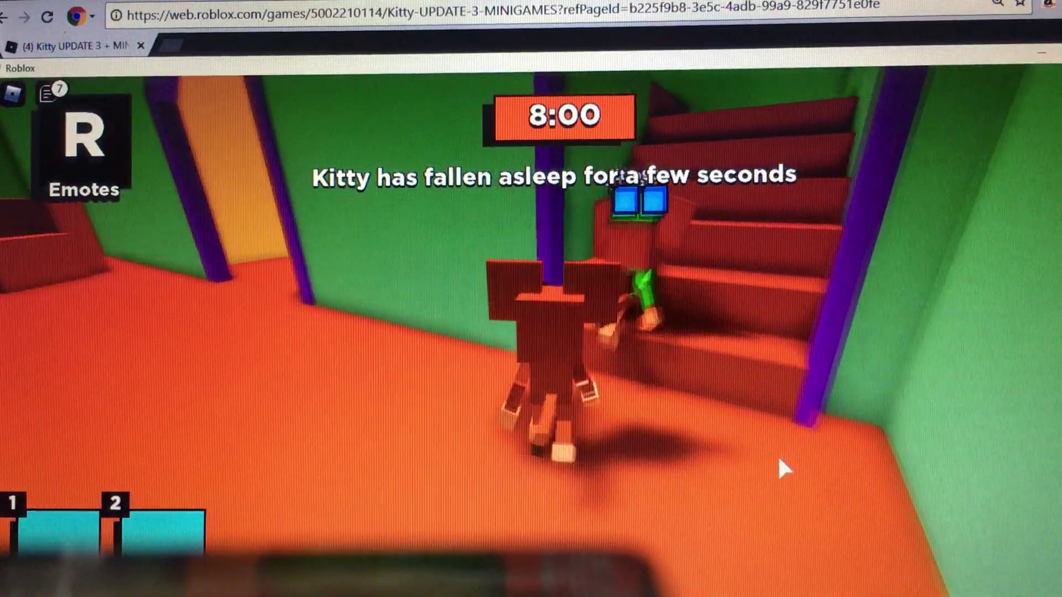
{"action": "key", "text": "w"}
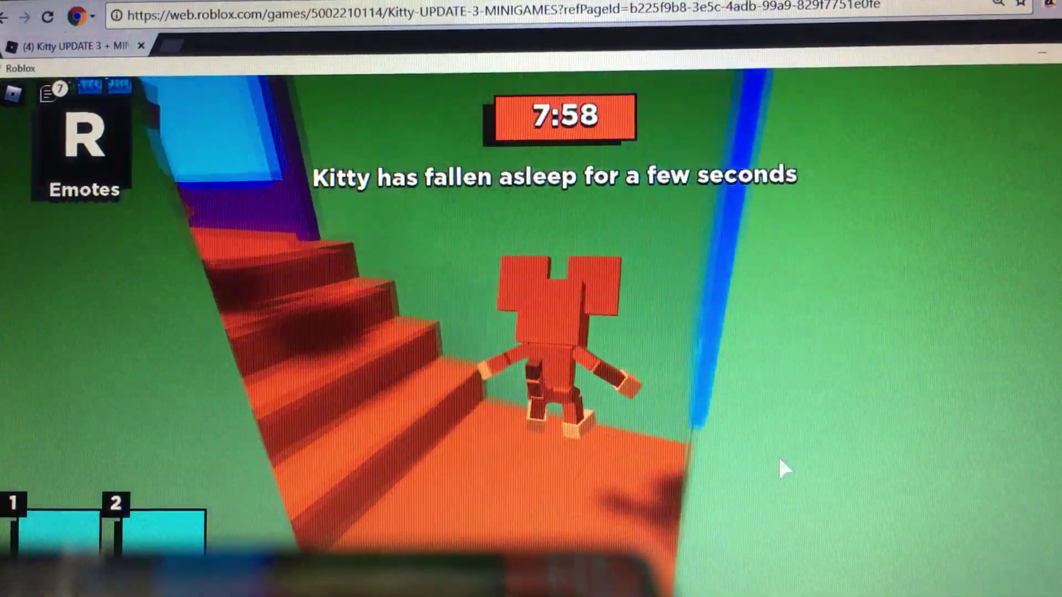
{"action": "key", "text": "w"}
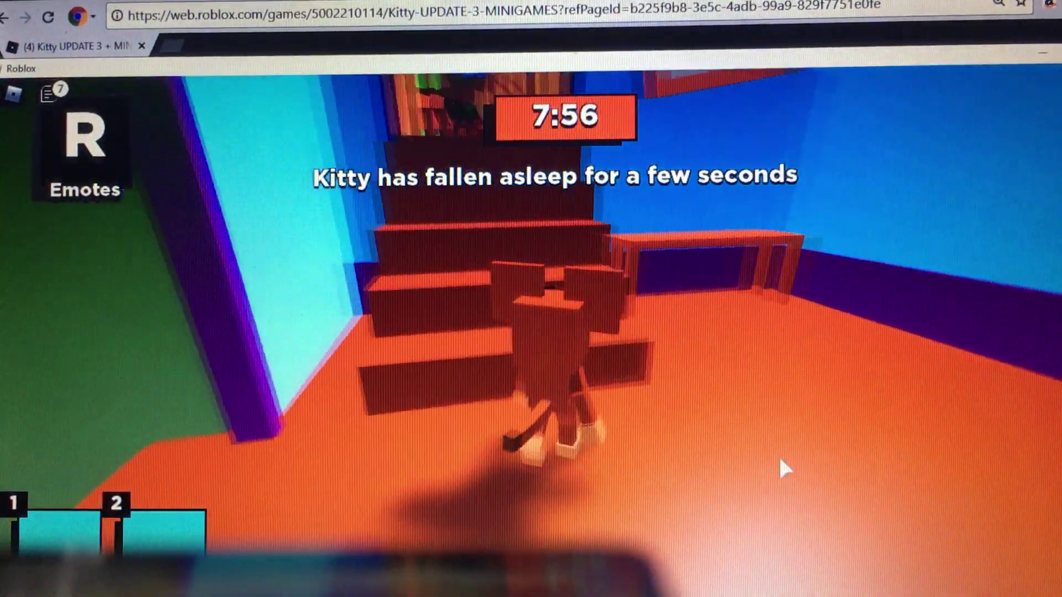
- Cross the hallway and the tables room, climbing up to the upper landing
{"action": "key", "text": "w"}
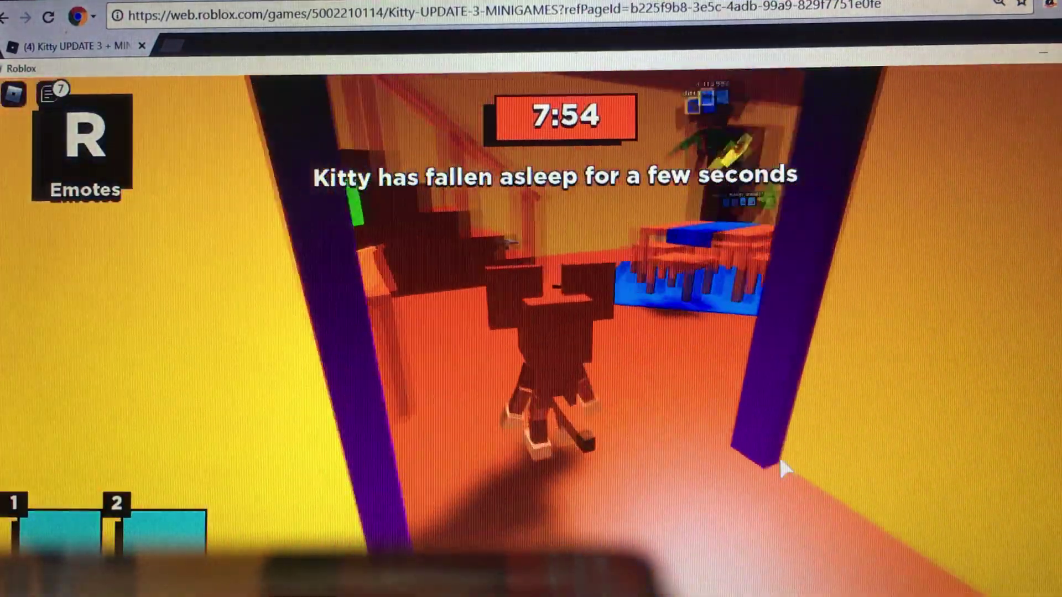
{"action": "key", "text": "w"}
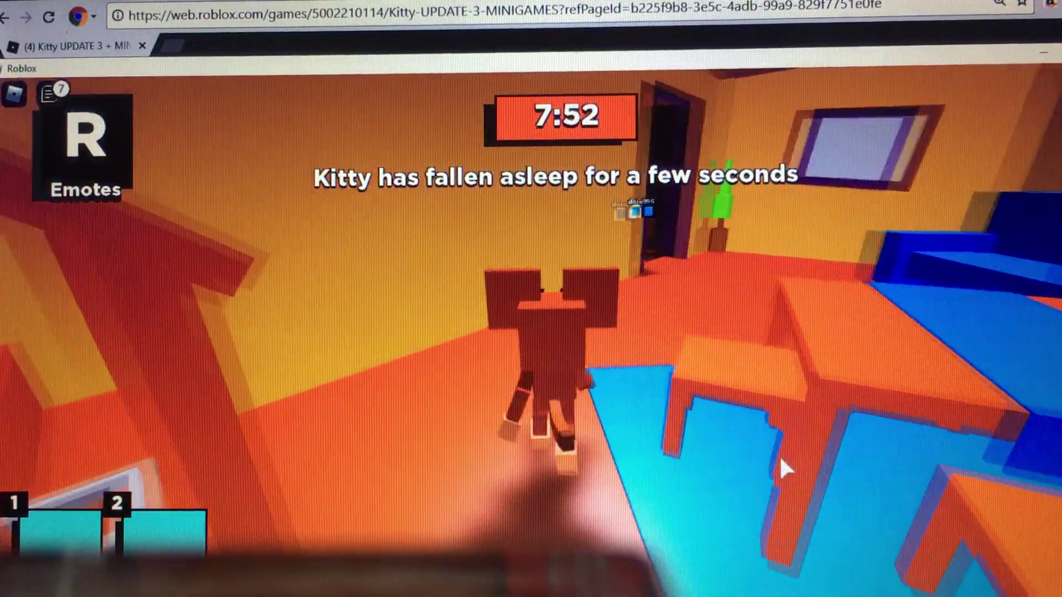
{"action": "key", "text": "w"}
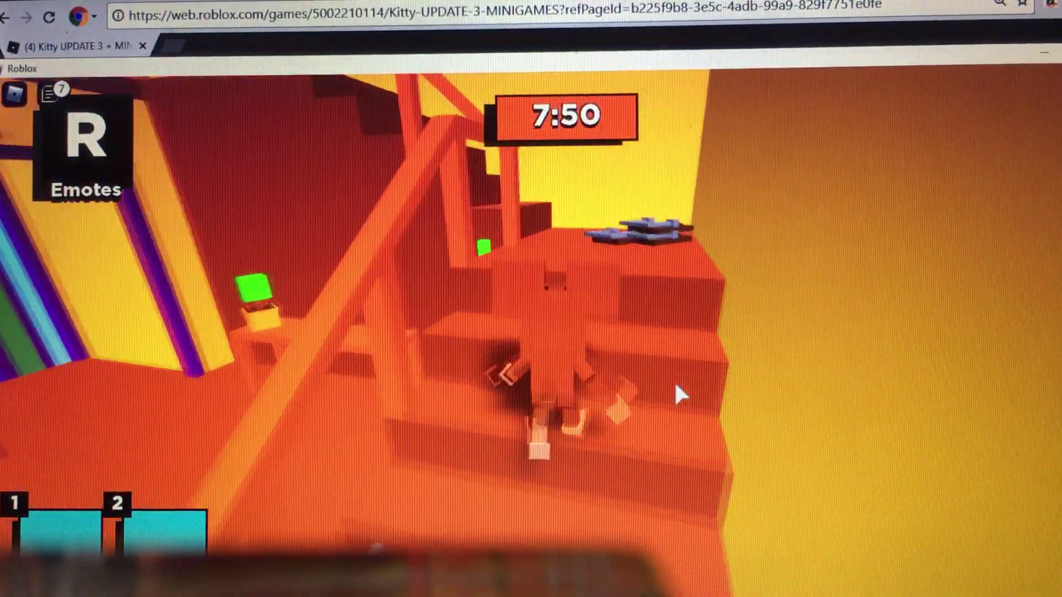
{"action": "key", "text": "w"}
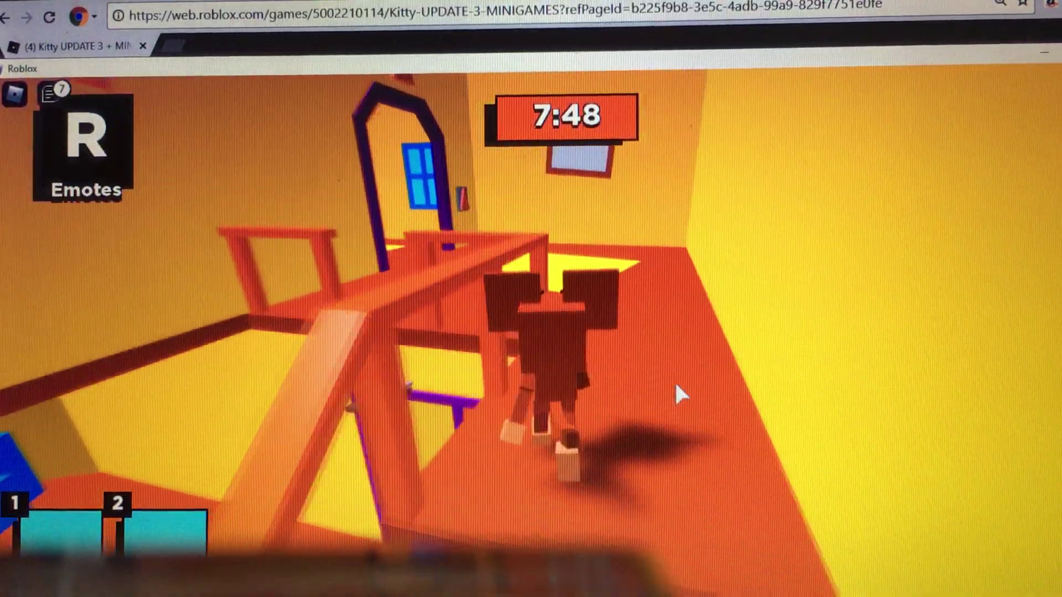
- Cross the yellow floor and pick up the key from the purple table
{"action": "key", "text": "w"}
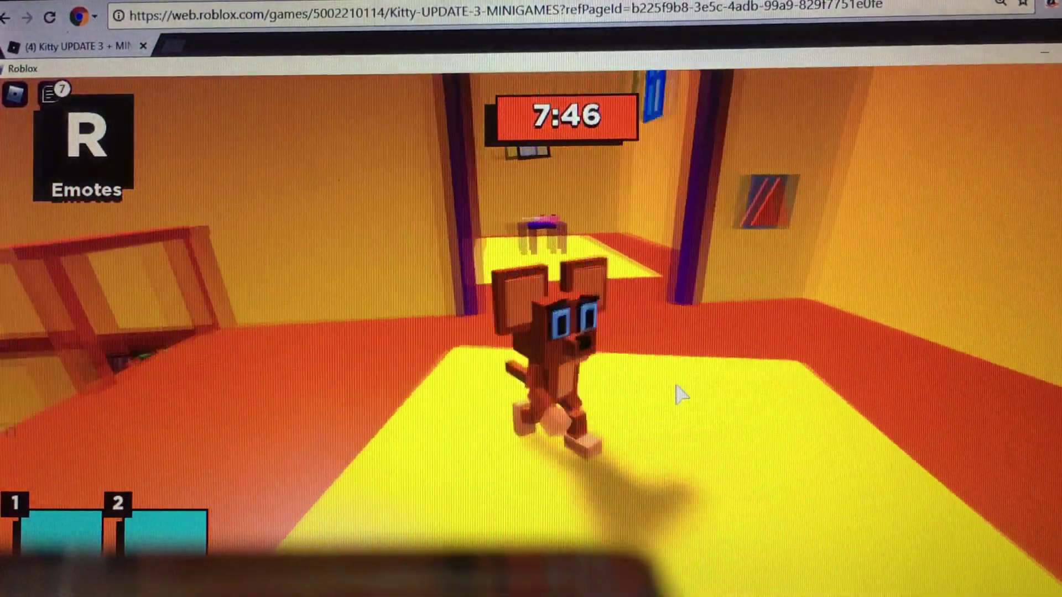
{"action": "key", "text": "w"}
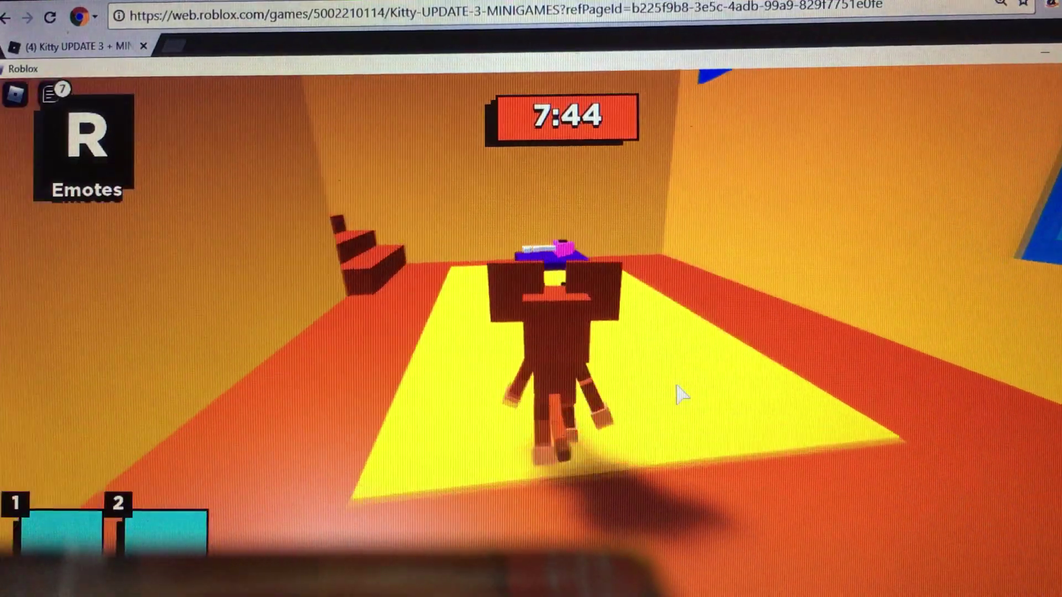
{"action": "key", "text": "w"}
{"action": "key", "text": "e"}
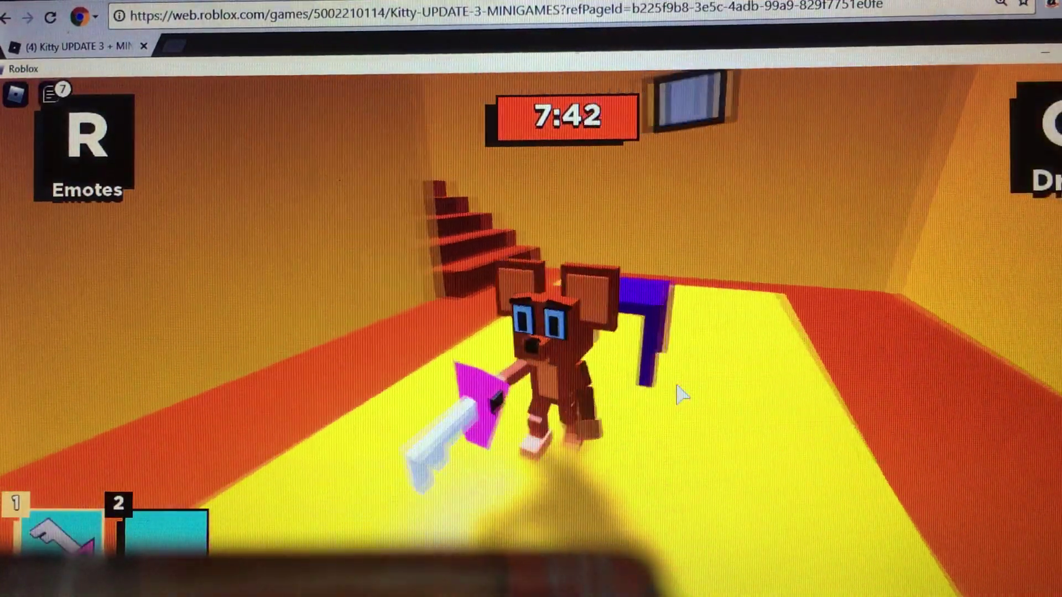
{"action": "key", "text": "w"}
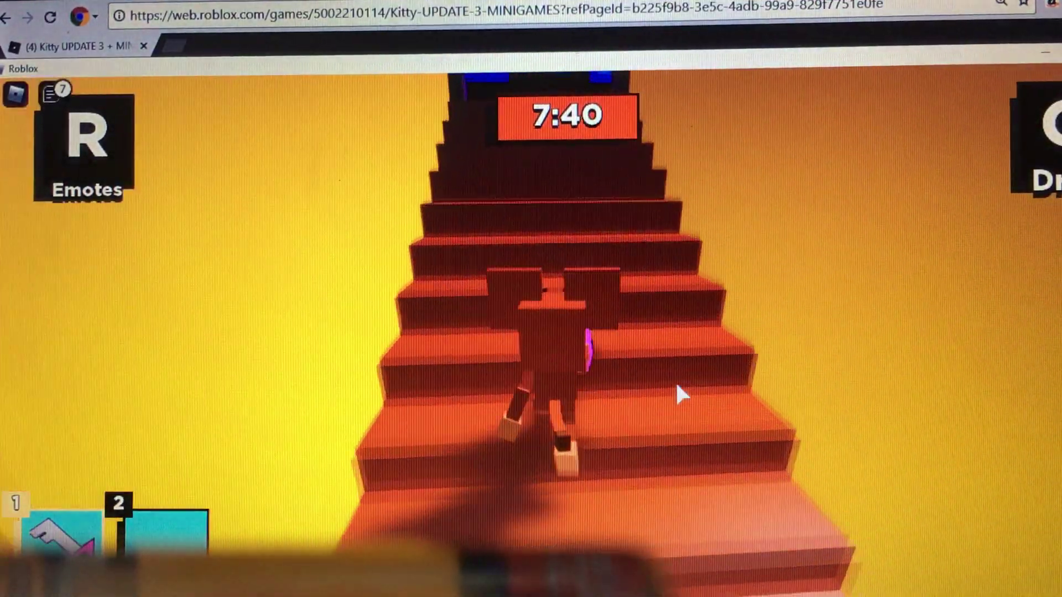
- Carry the key through the orange and green-floored rooms into the blue-pool room
{"action": "key", "text": "w"}
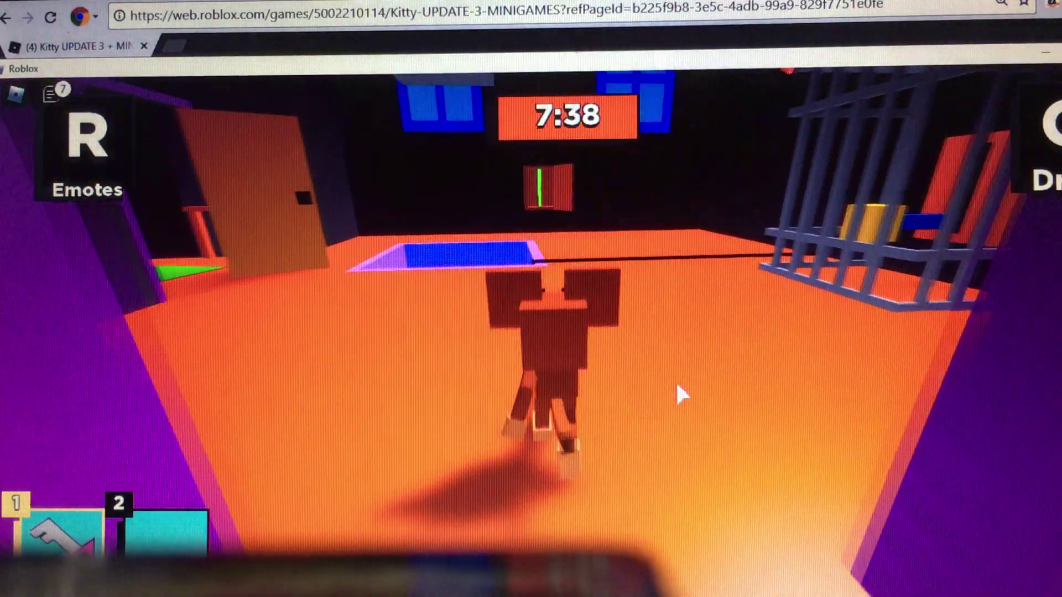
{"action": "key", "text": "w"}
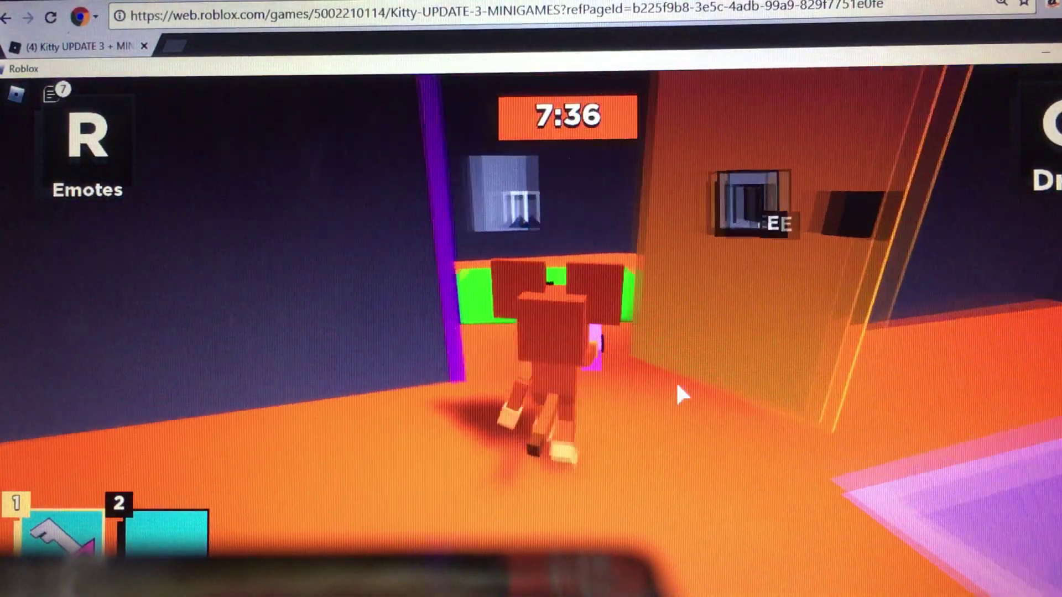
{"action": "key", "text": "w"}
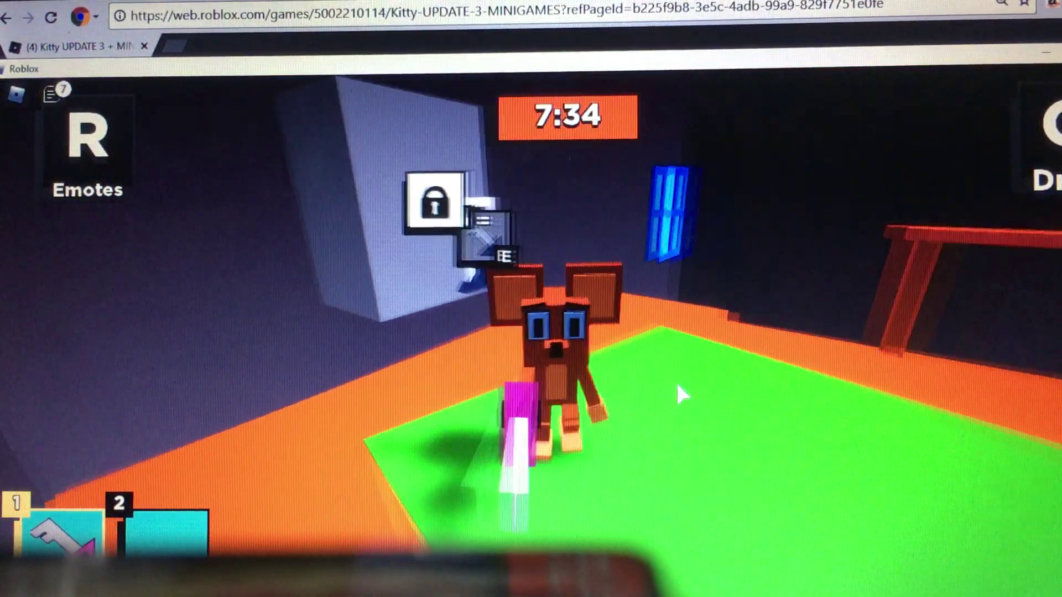
{"action": "key", "text": "w"}
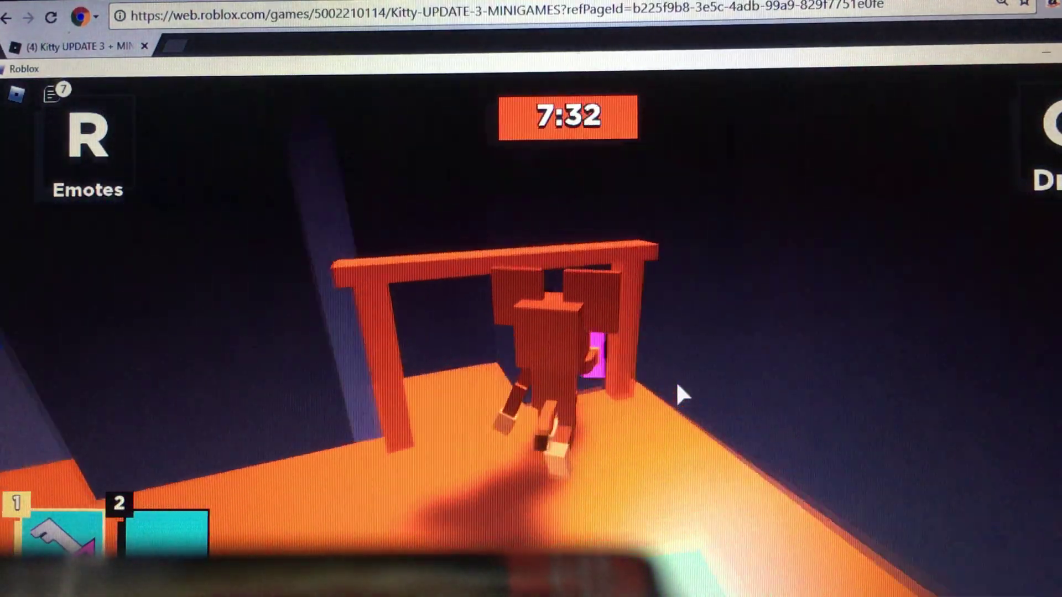
{"action": "key", "text": "w"}
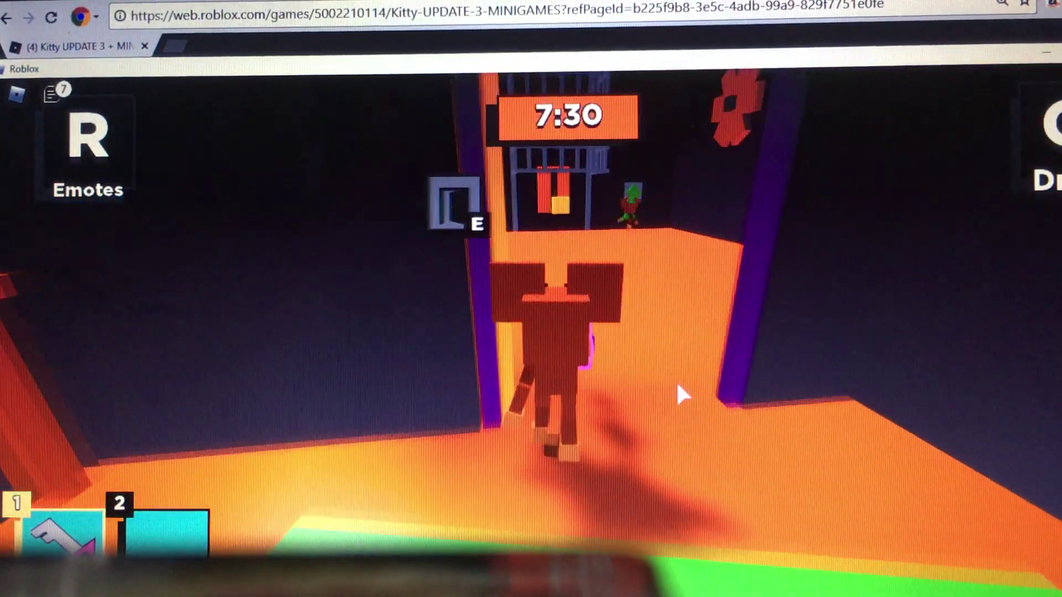
{"action": "key", "text": "w"}
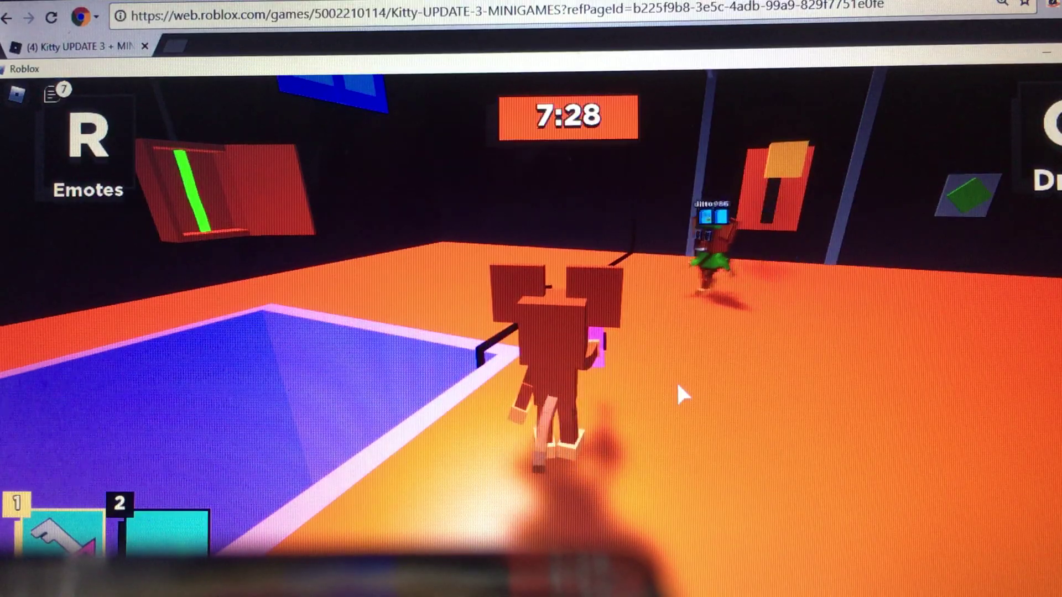
- Jump past the mousetrap, climb the stairs, and approach the table on the blue rug
{"action": "key", "text": "w"}
{"action": "key", "text": "space"}
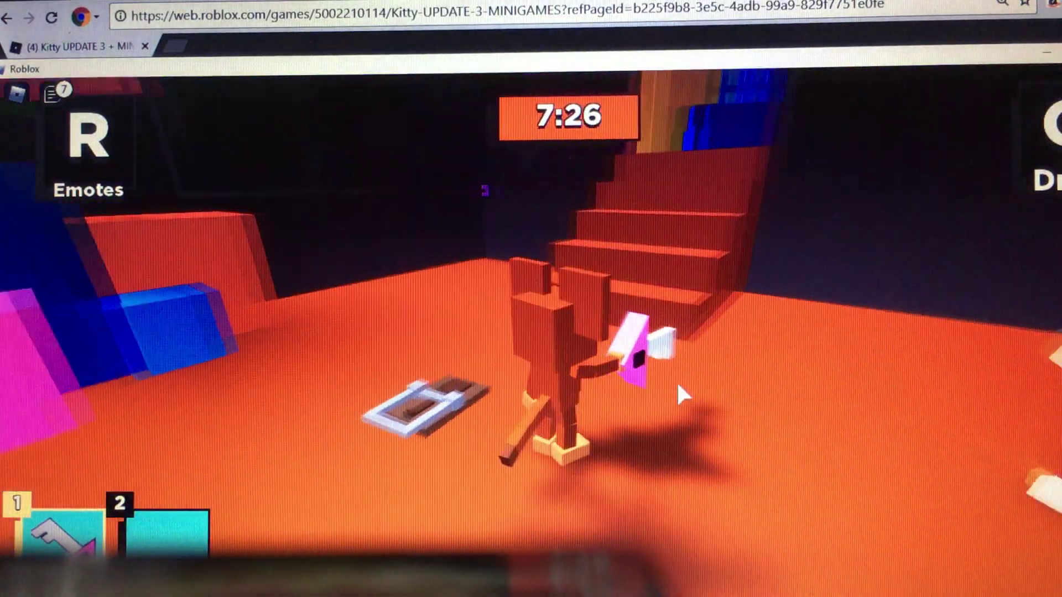
{"action": "key", "text": "w"}
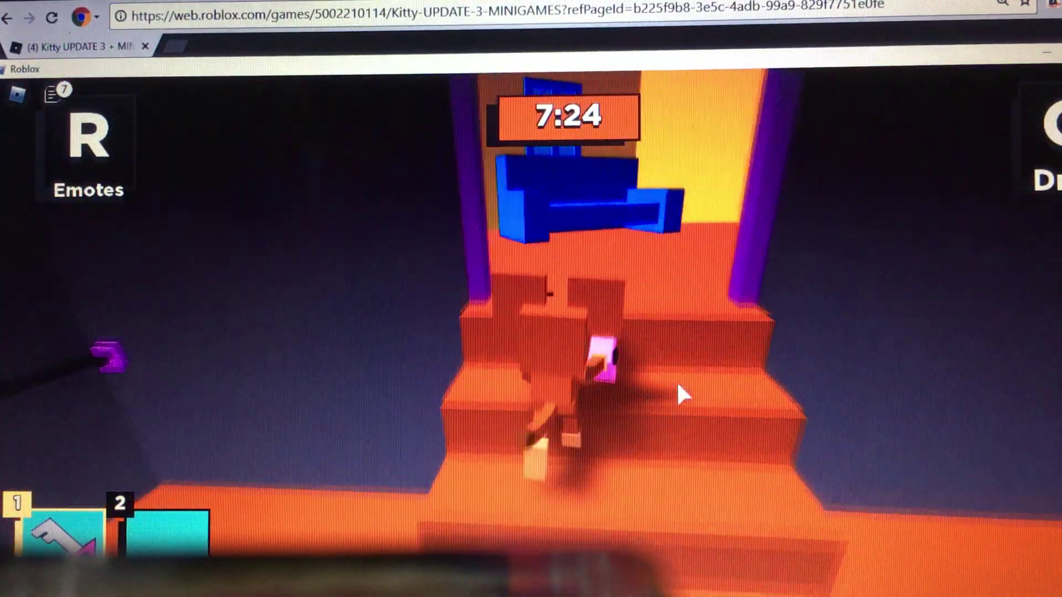
{"action": "key", "text": "w"}
{"action": "key", "text": "s"}
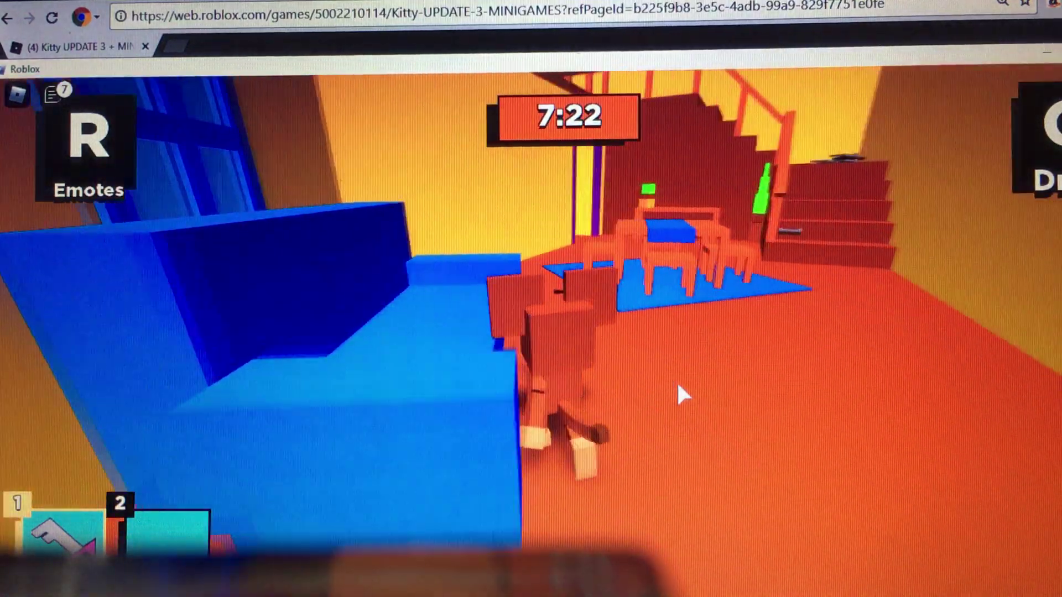
{"action": "key", "text": "w"}
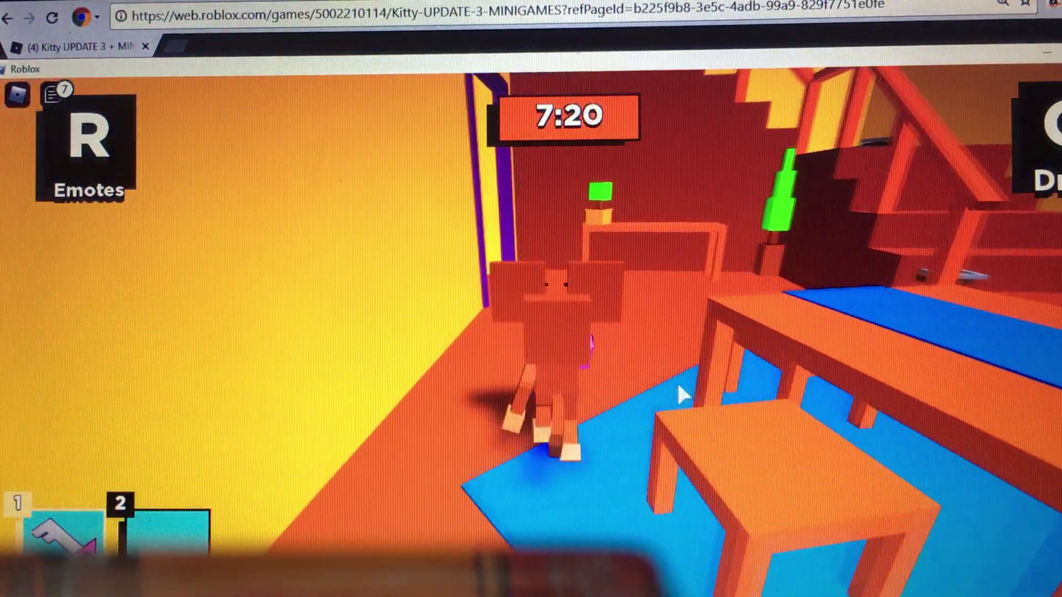
- Go through the hallway and purple doorway, crossing the orange room to the blue door's mat
{"action": "key", "text": "w"}
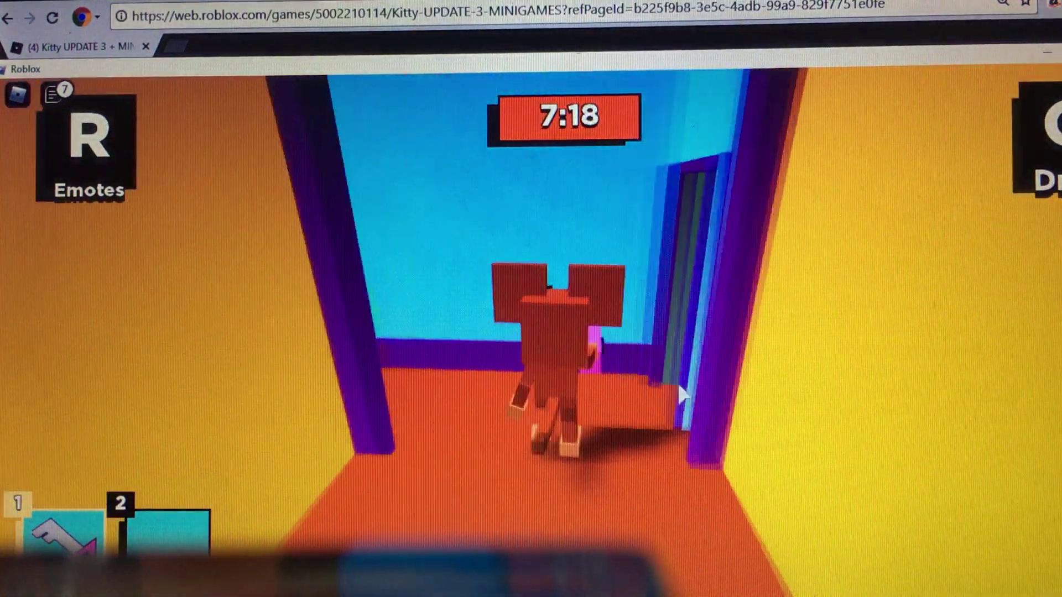
{"action": "key", "text": "w"}
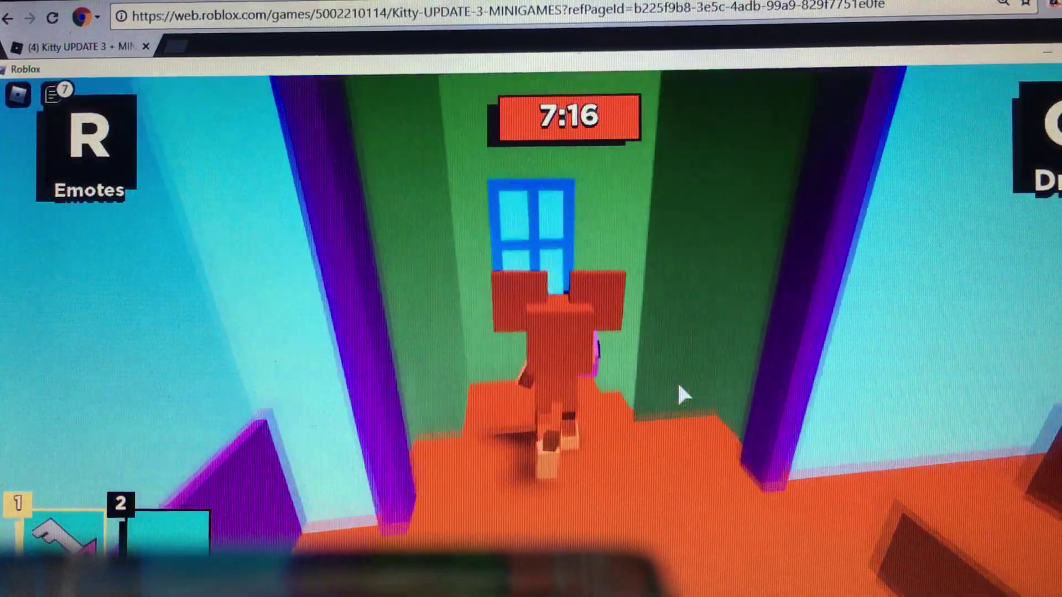
{"action": "key", "text": "w"}
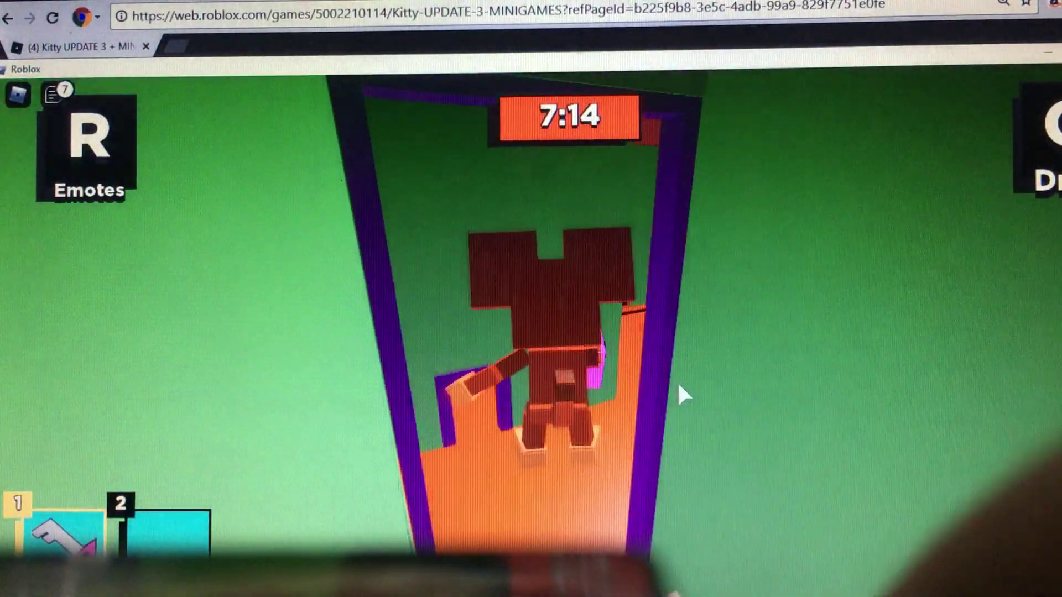
{"action": "key", "text": "w"}
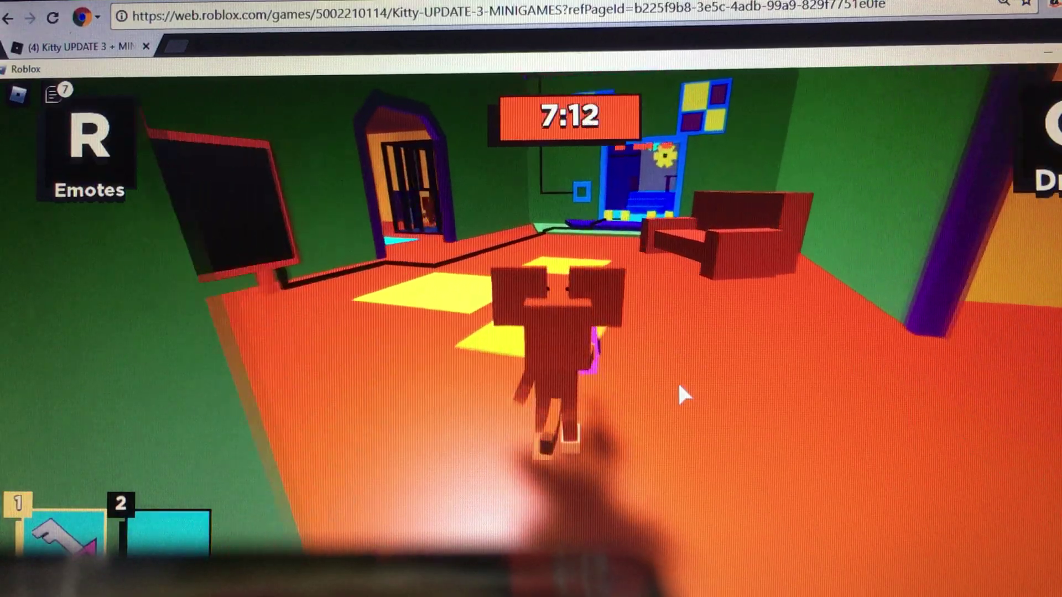
{"action": "key", "text": "w"}
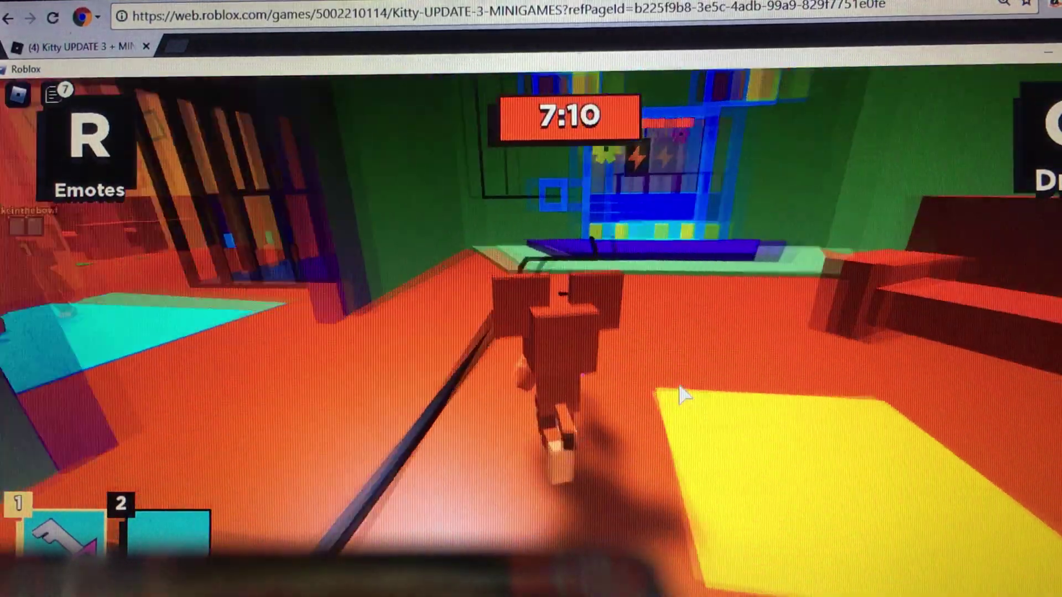
{"action": "key", "text": "w"}
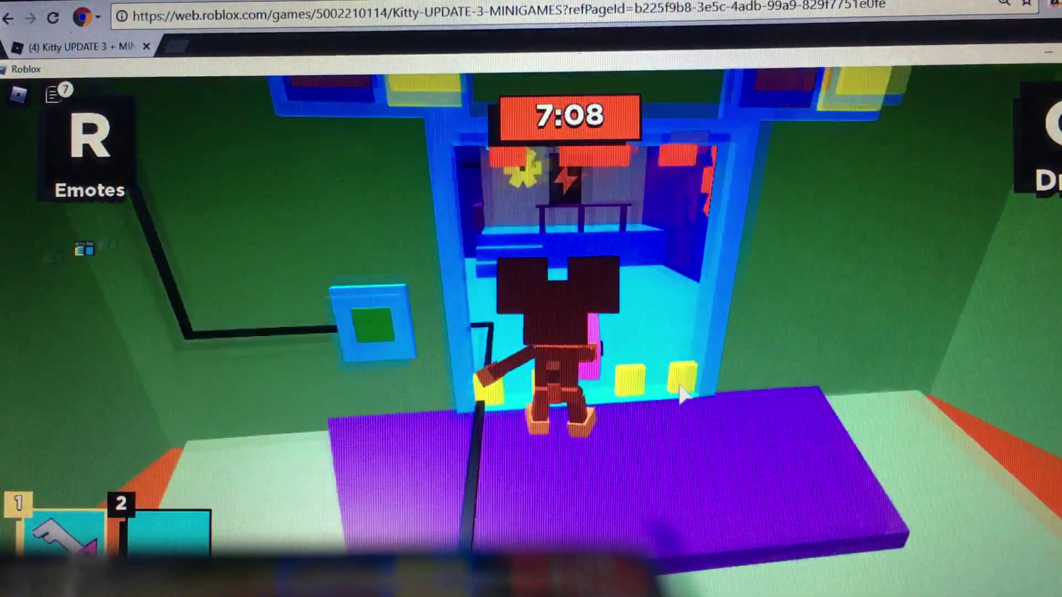
- Explore the cyan-floored room and climb the blue steps past the purple railing
{"action": "key", "text": "w"}
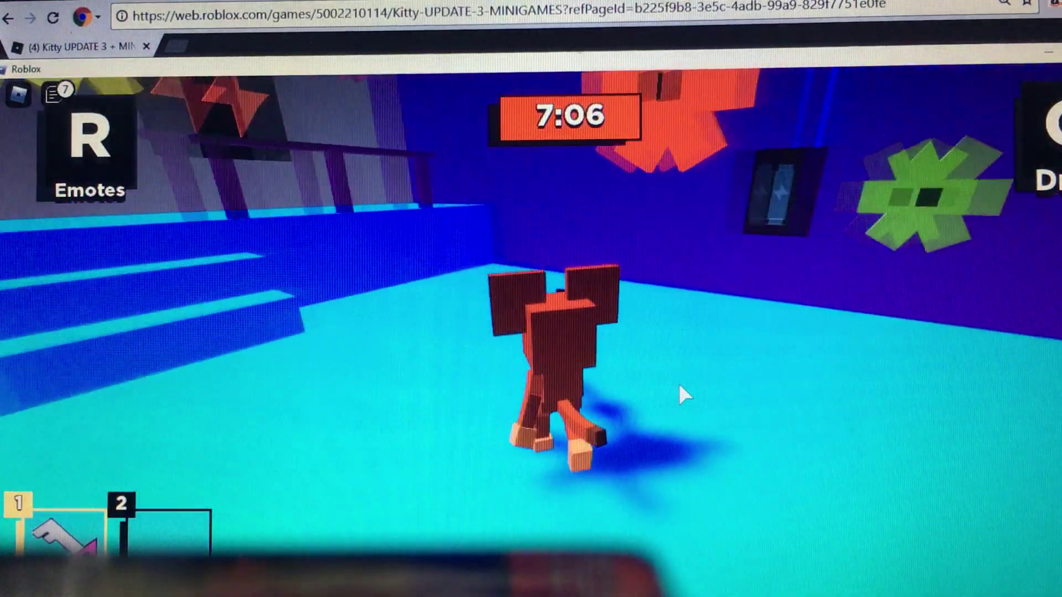
{"action": "key", "text": "w"}
{"action": "key", "text": "s"}
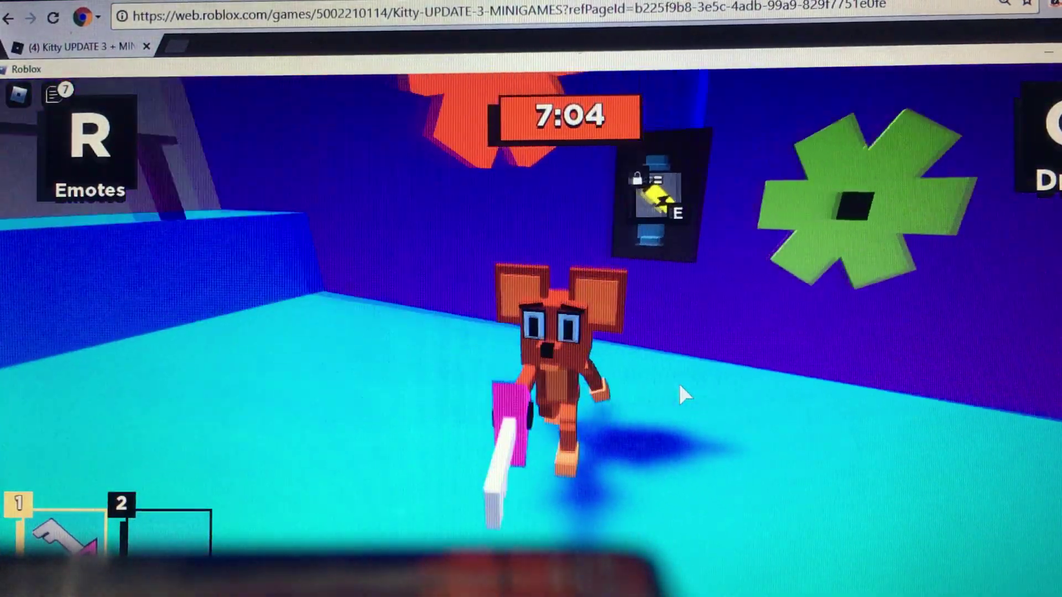
{"action": "key", "text": "w"}
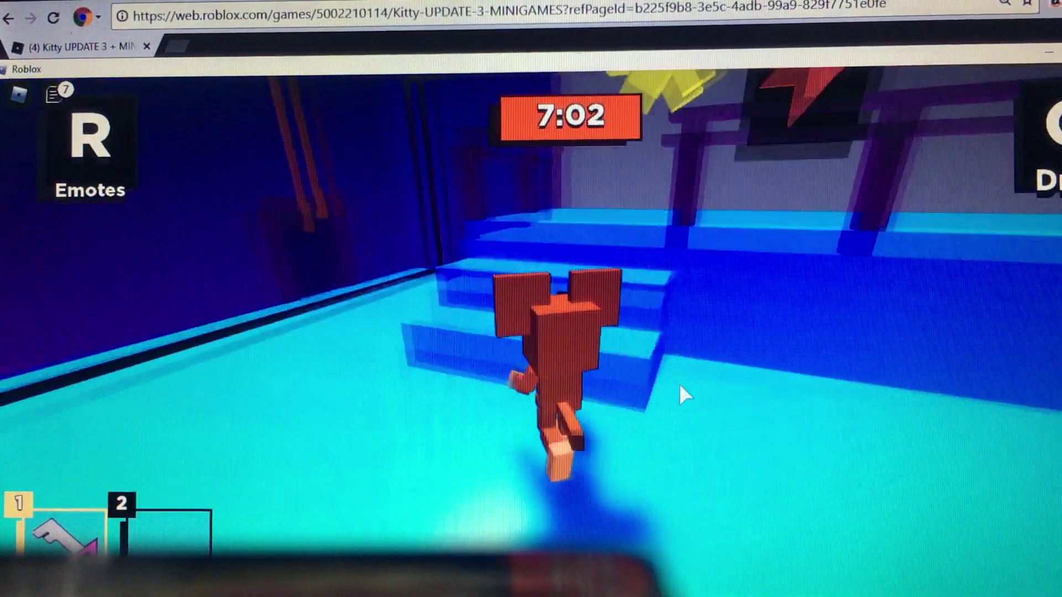
{"action": "key", "text": "w"}
{"action": "key", "text": "s"}
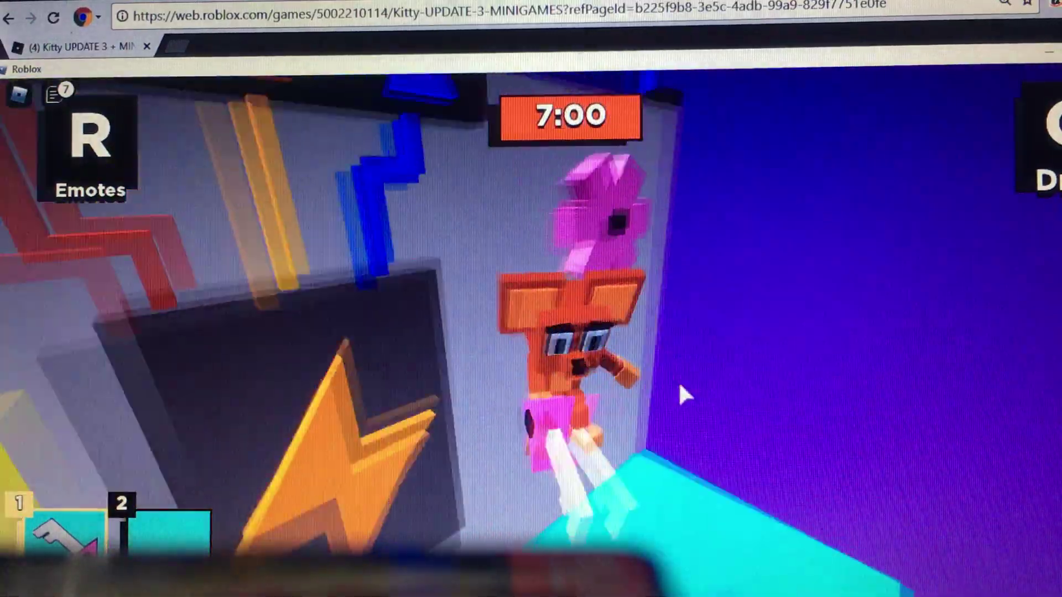
{"action": "key", "text": "w"}
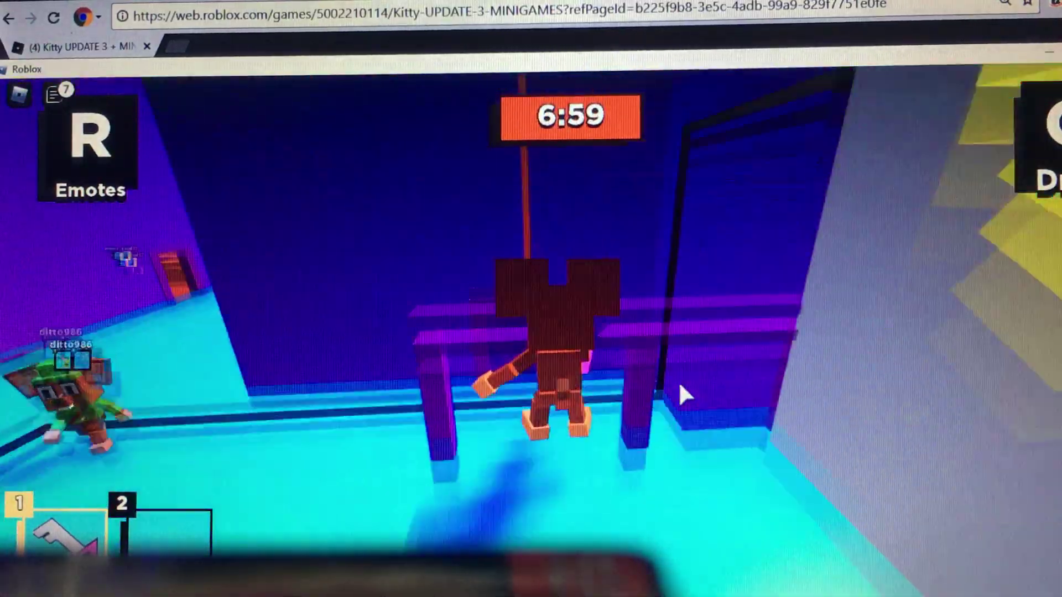
- Cross the dark blue room to the orange machine among the purple pads, then turn away
{"action": "key", "text": "w"}
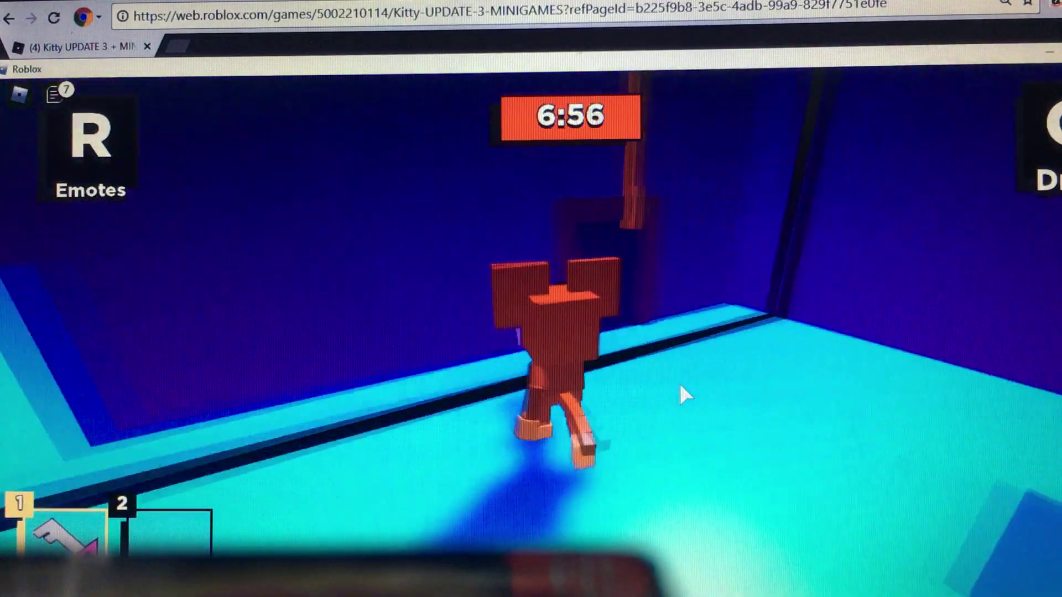
{"action": "key", "text": "s"}
{"action": "key", "text": "w"}
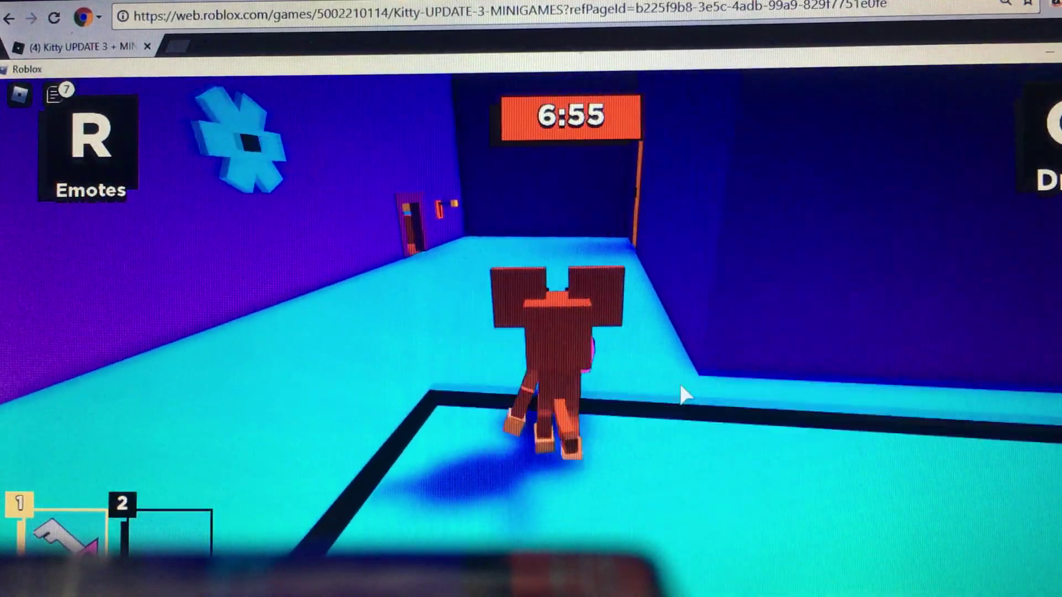
{"action": "key", "text": "w"}
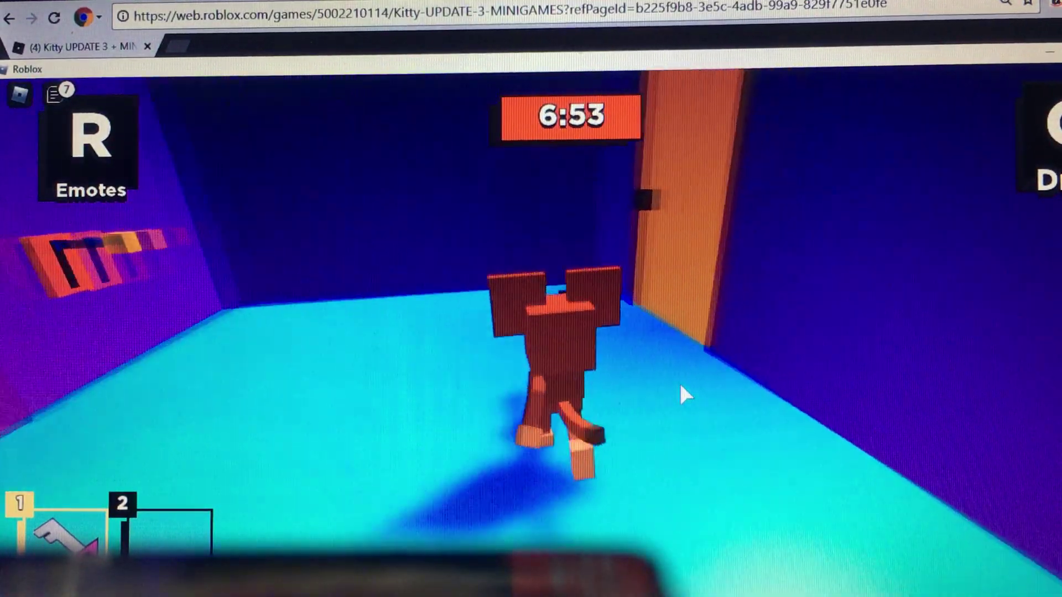
{"action": "key", "text": "w"}
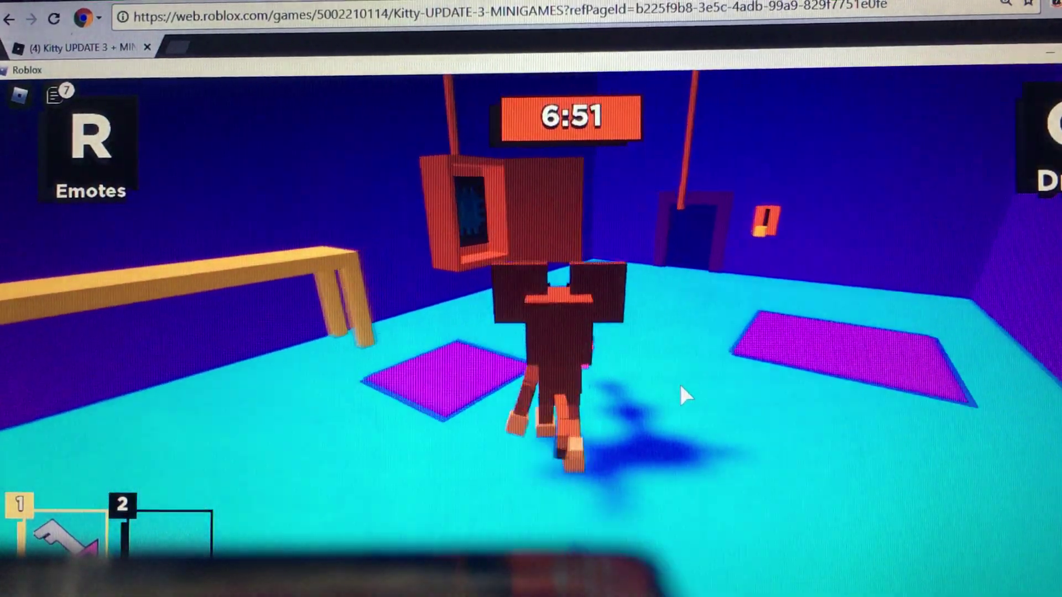
{"action": "key", "text": "w"}
{"action": "key", "text": "s"}
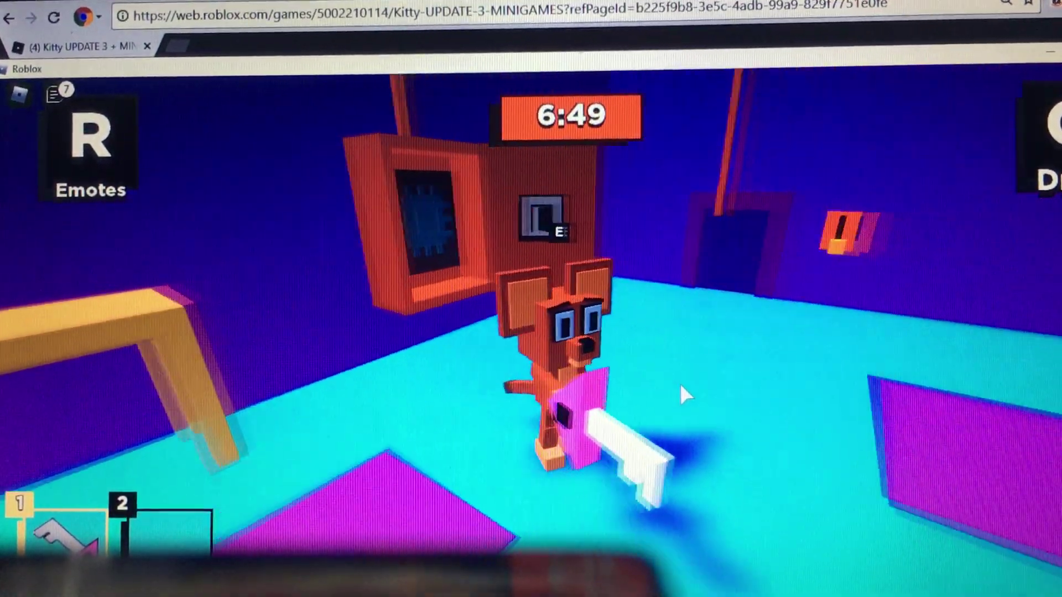
{"action": "key", "text": "w"}
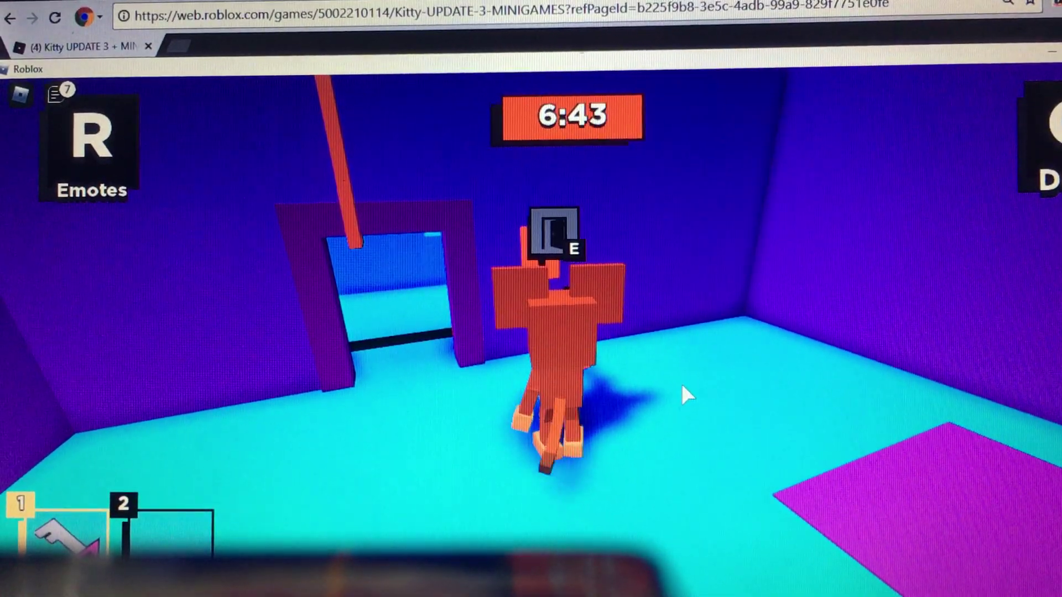
- Head back along the blue ledge and past the lightning-bolt wall toward the green room
{"action": "key", "text": "s"}
{"action": "key", "text": "w"}
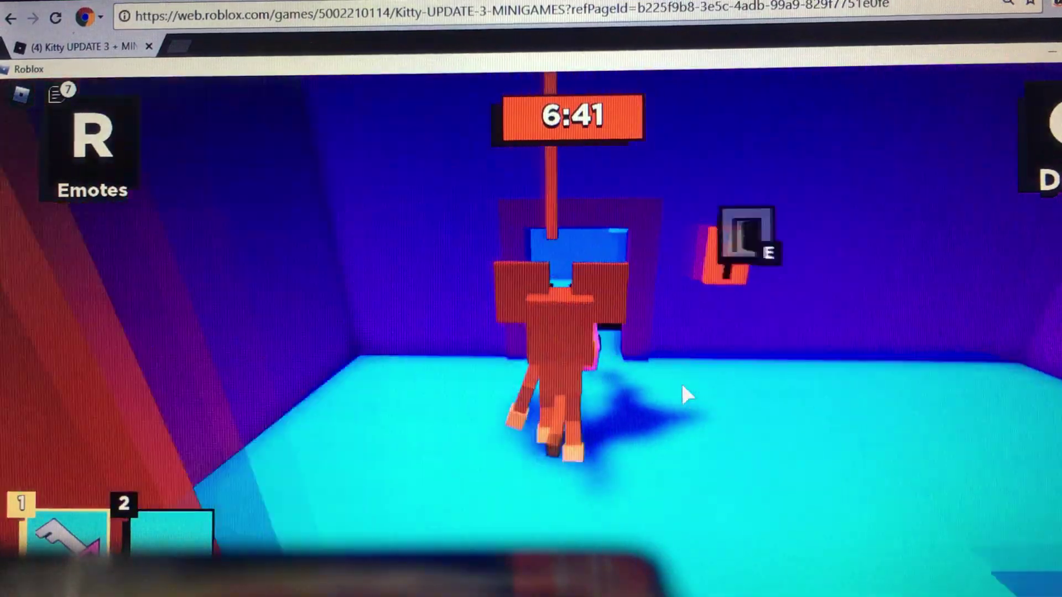
{"action": "key", "text": "w"}
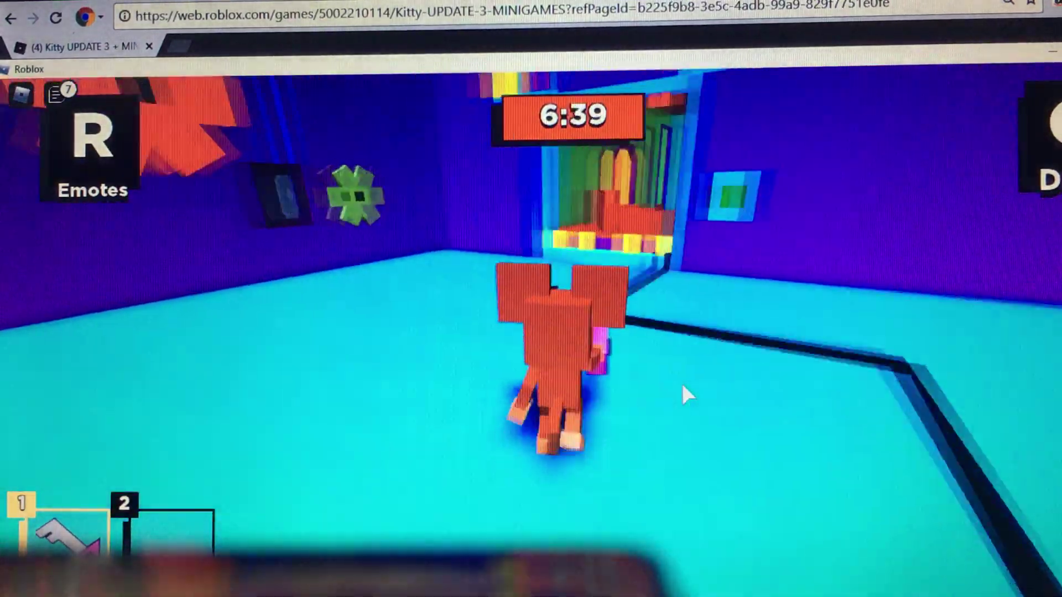
{"action": "key", "text": "w"}
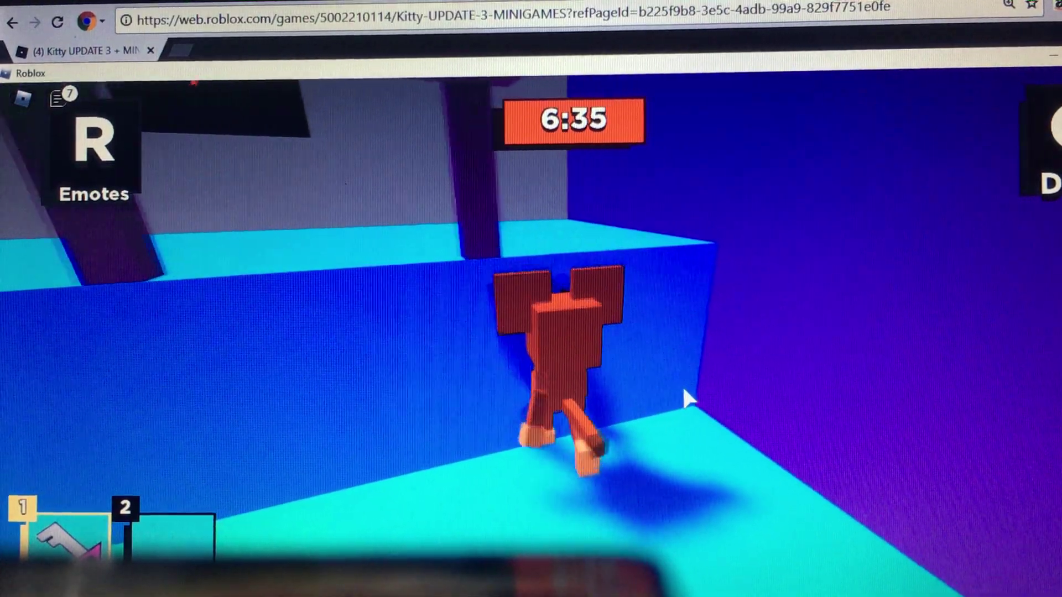
{"action": "key", "text": "s"}
{"action": "key", "text": "w"}
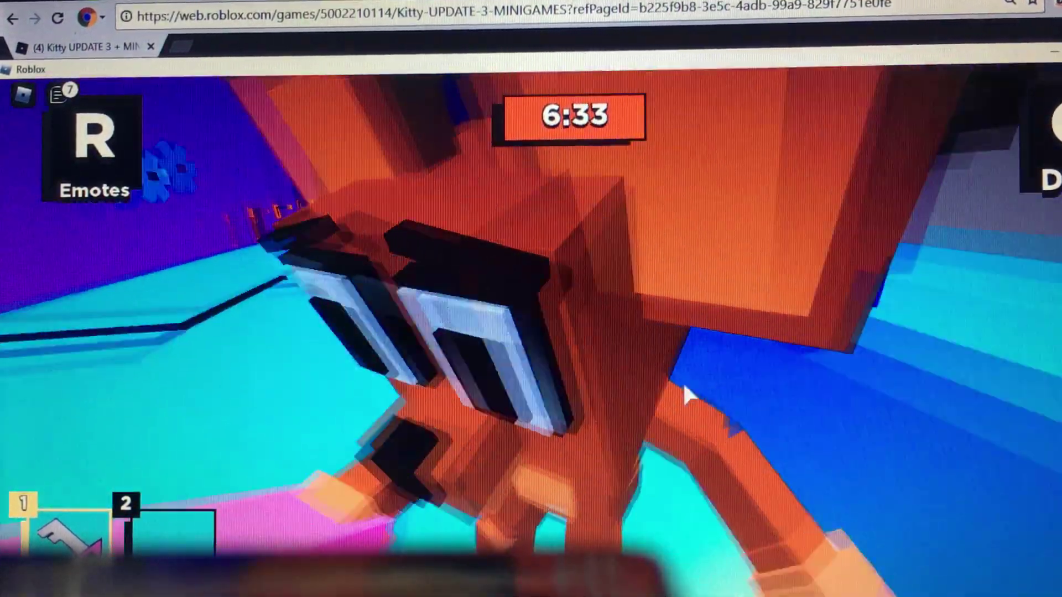
{"action": "key", "text": "w"}
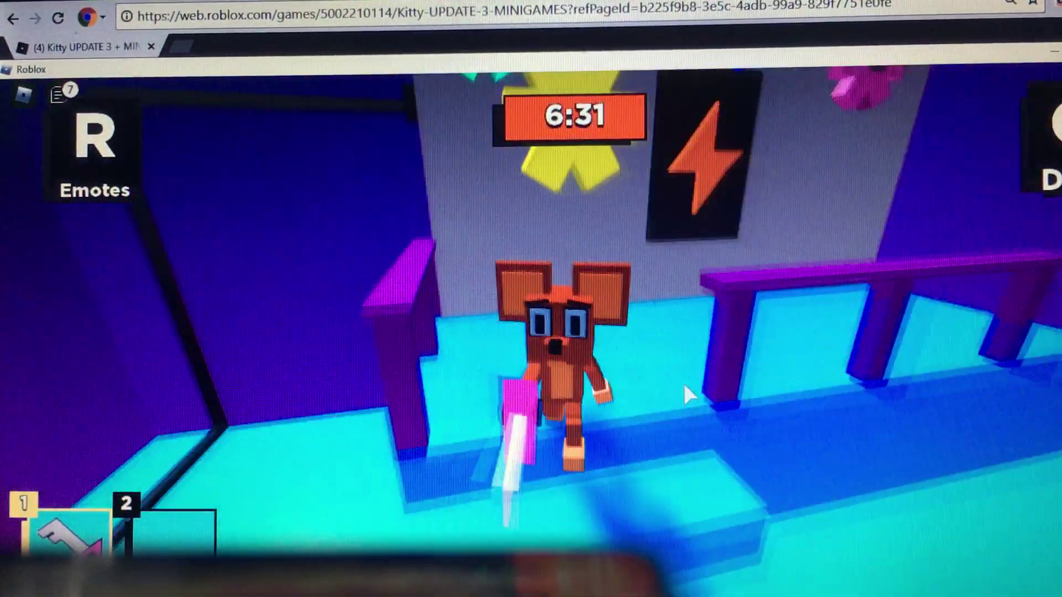
{"action": "key", "text": "w"}
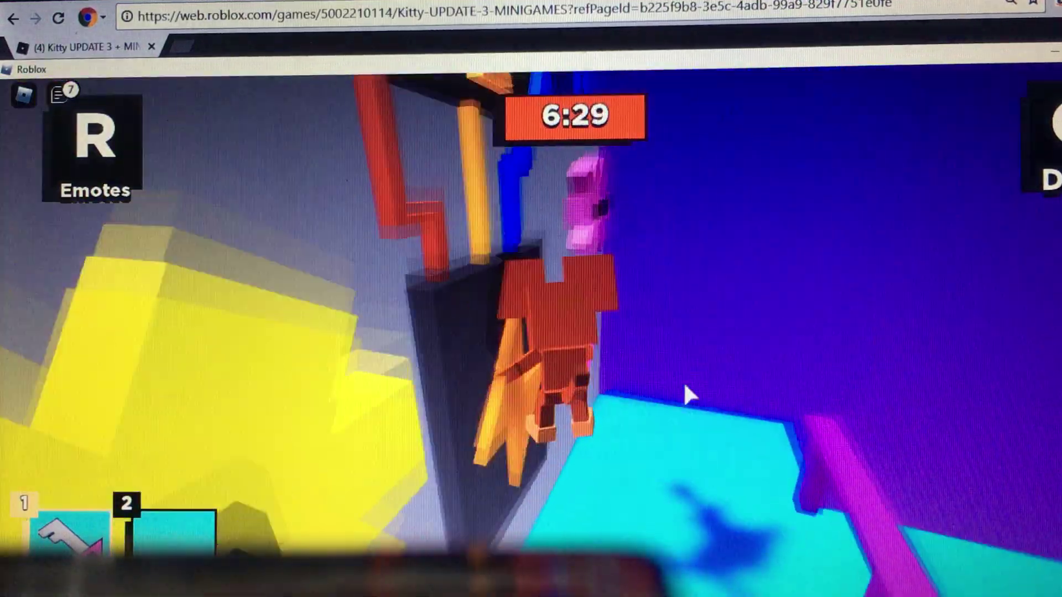
{"action": "key", "text": "w"}
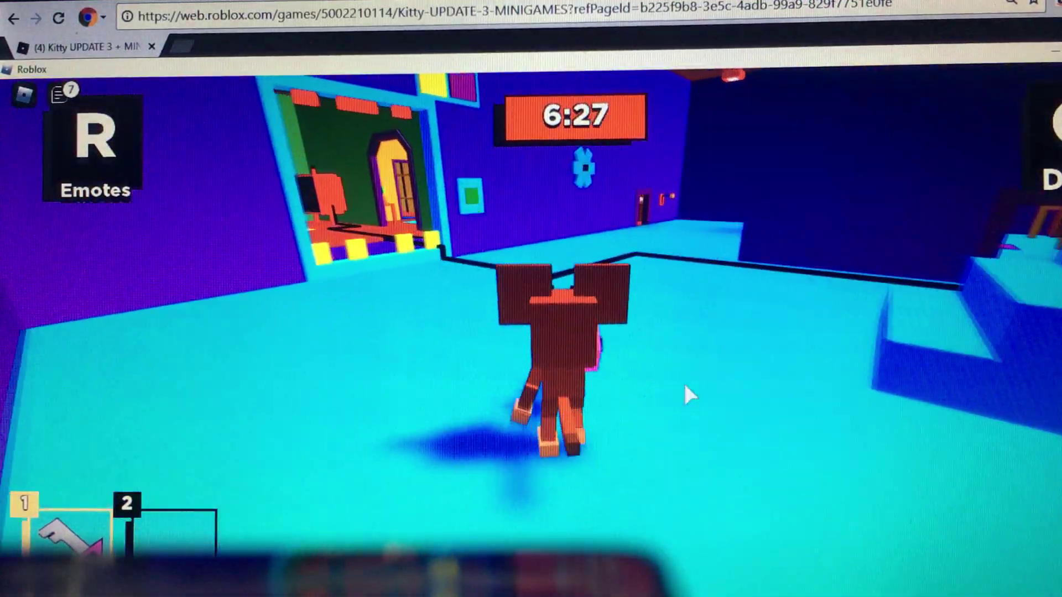
- Walk the mouse down the corridor toward the doors
{"action": "key", "text": "w"}
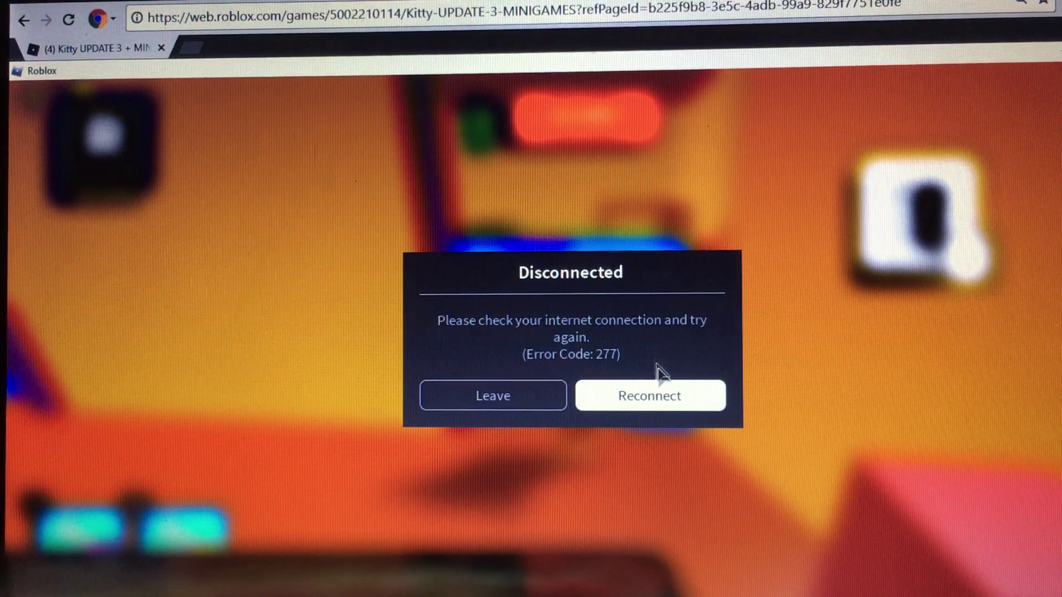
- Choose Leave on the Disconnected dialog, then hit Play on the Kitty game page
{"action": "left_click", "coordinate": [525, 402]}
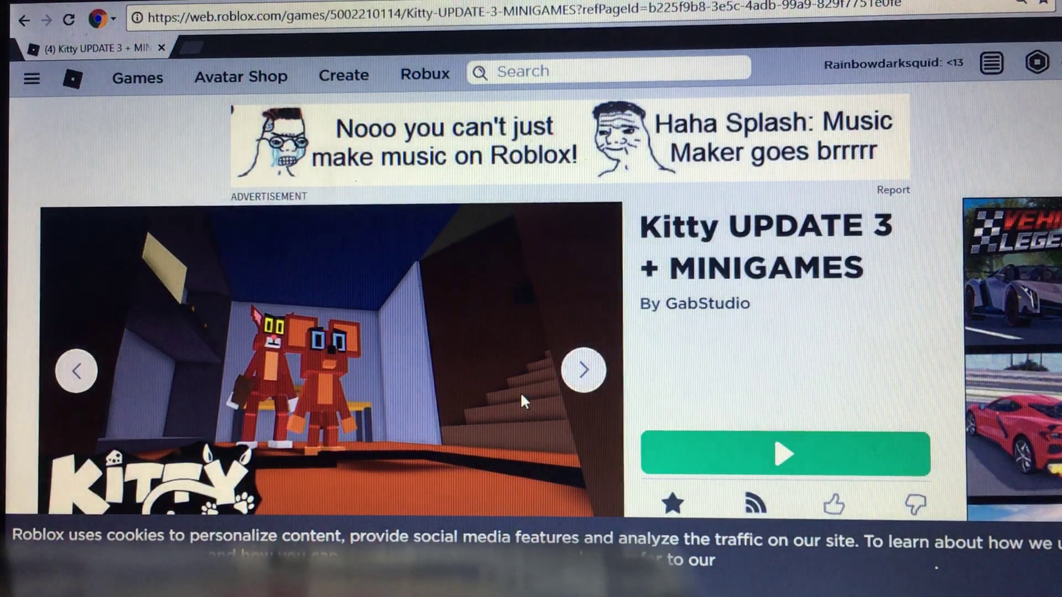
{"action": "left_click", "coordinate": [821, 460]}
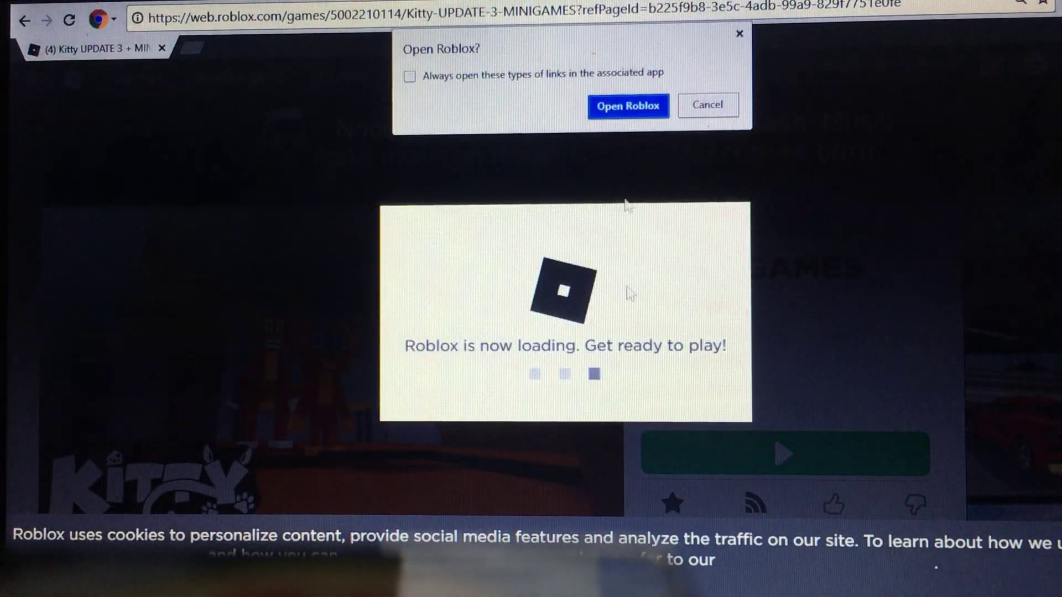
- Confirm Open Roblox in the browser prompt, then choose Play on the Kitty main menu
{"action": "left_click", "coordinate": [624, 106]}
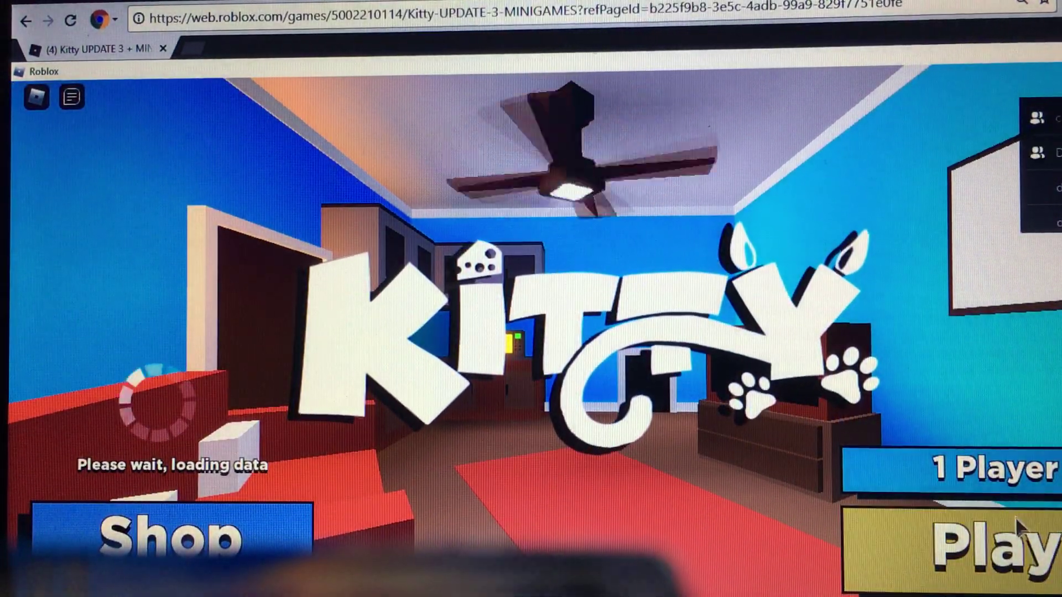
{"action": "left_click", "coordinate": [996, 543]}
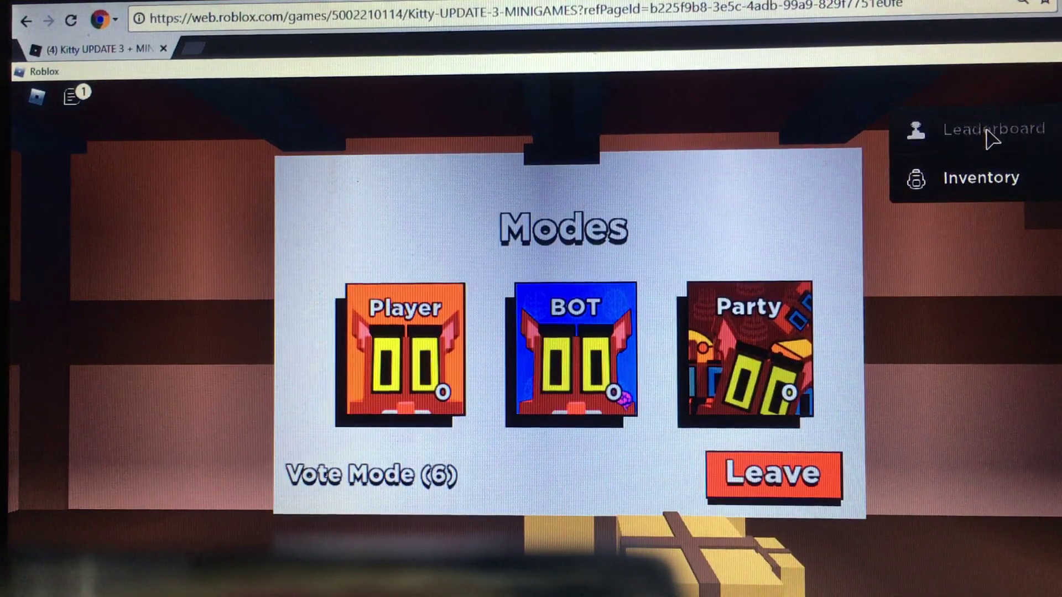
- Close the Leaderboard player list panel while the mode vote runs
{"action": "left_click", "coordinate": [991, 143]}
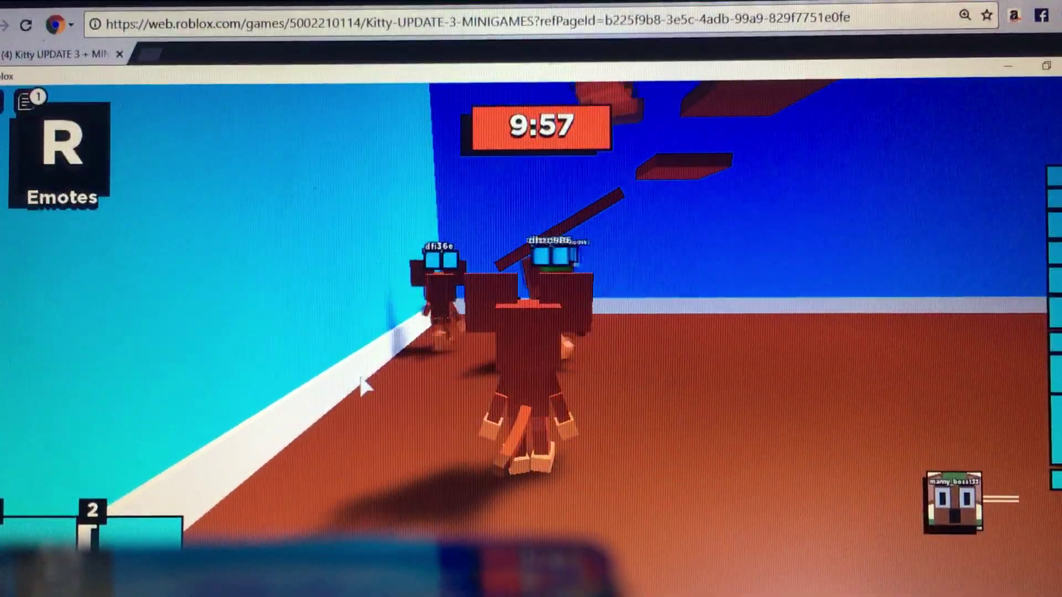
- Run the mouse forward through the arena among the floating brown planks
{"action": "key", "text": "w"}
{"action": "key", "text": "w"}
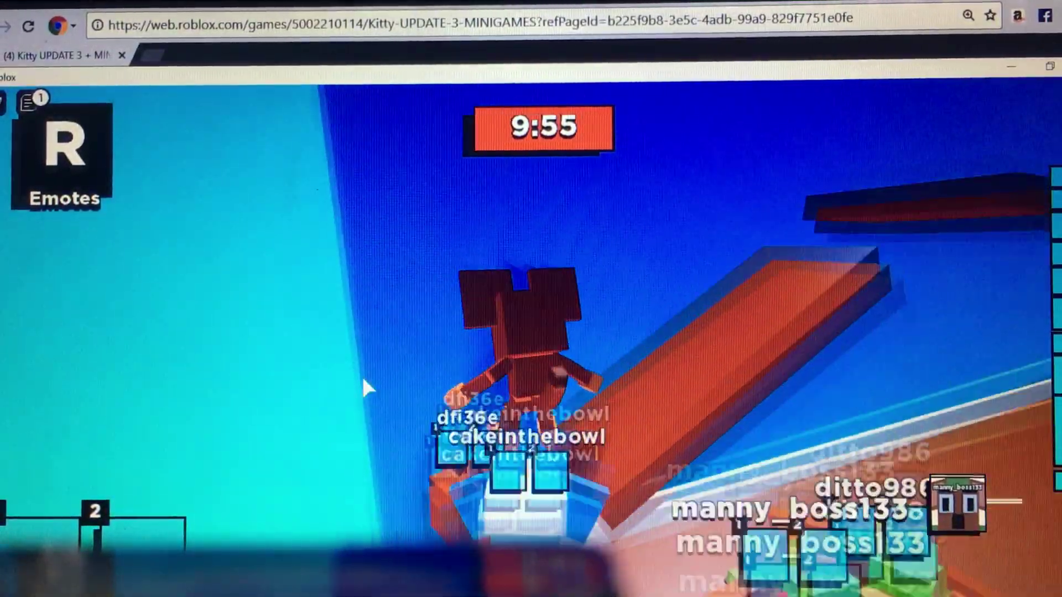
{"action": "key", "text": "w"}
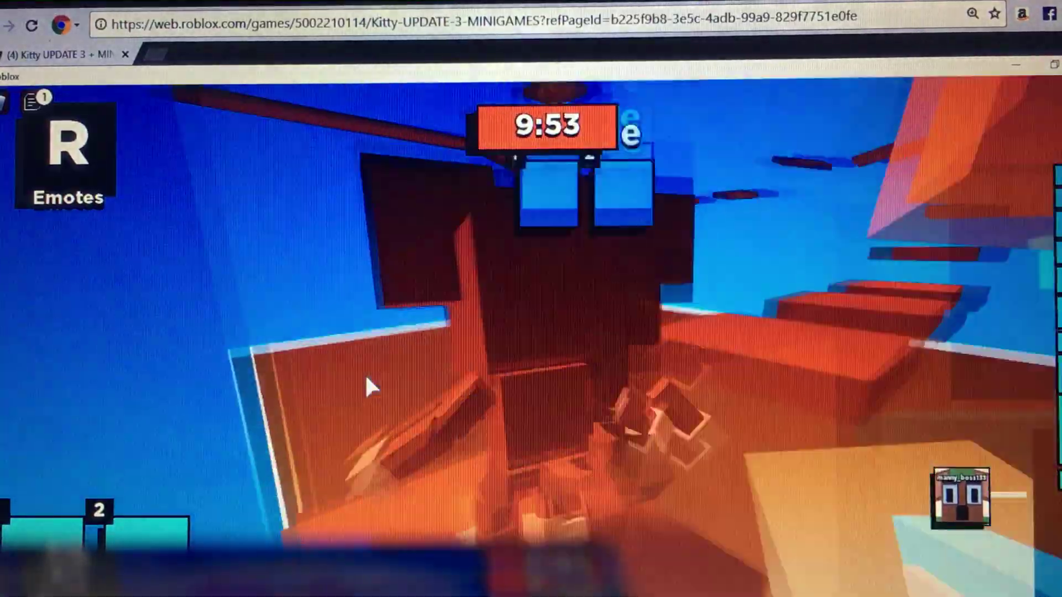
{"action": "key", "text": "w"}
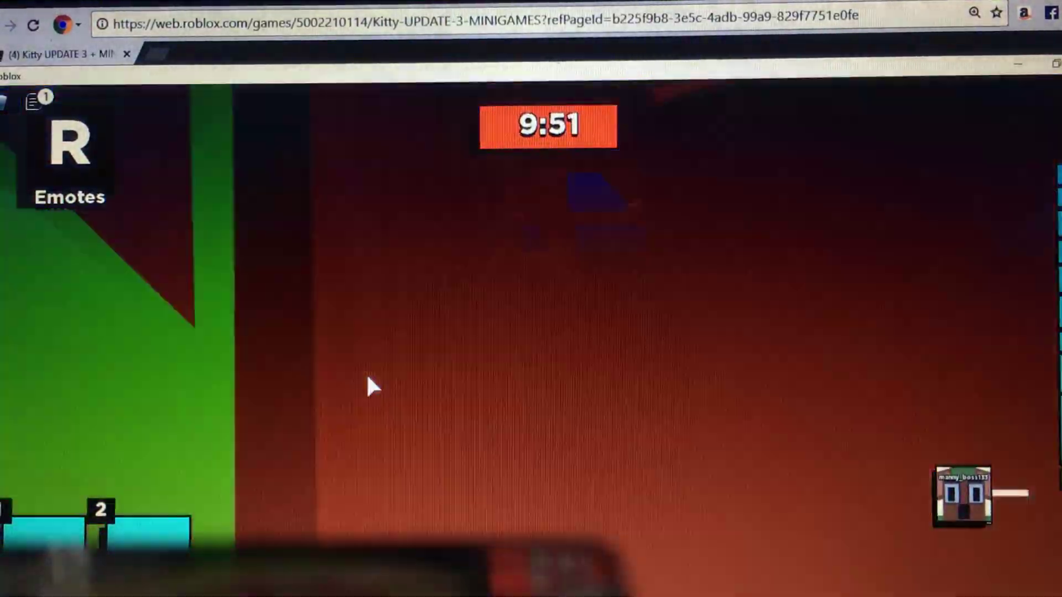